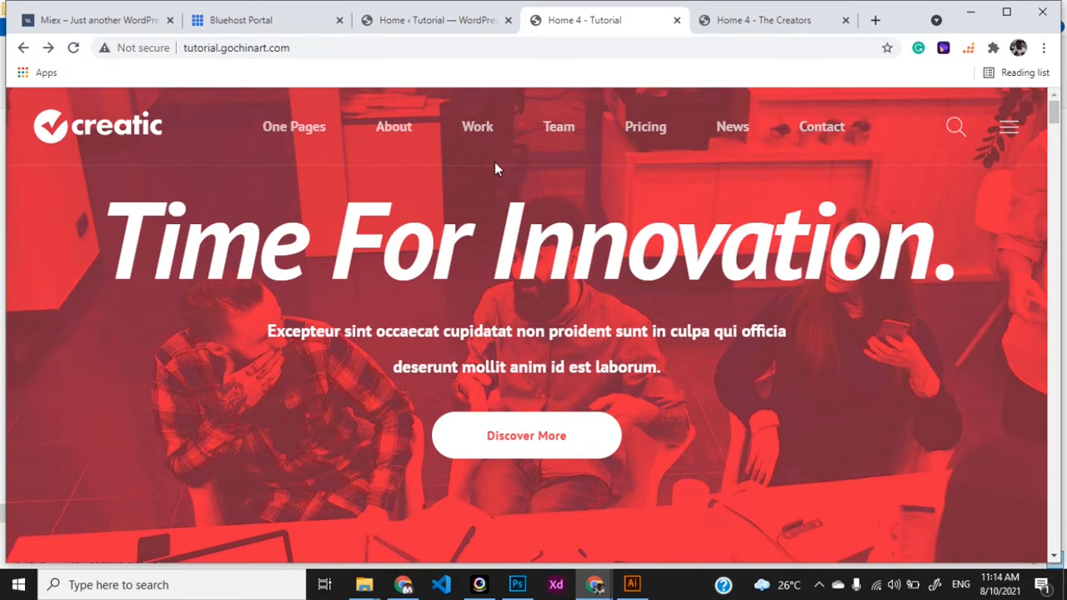
Browse down the Creators demo site to compare it with Creatic
{"action": "left_click", "coordinate": [745, 30]}
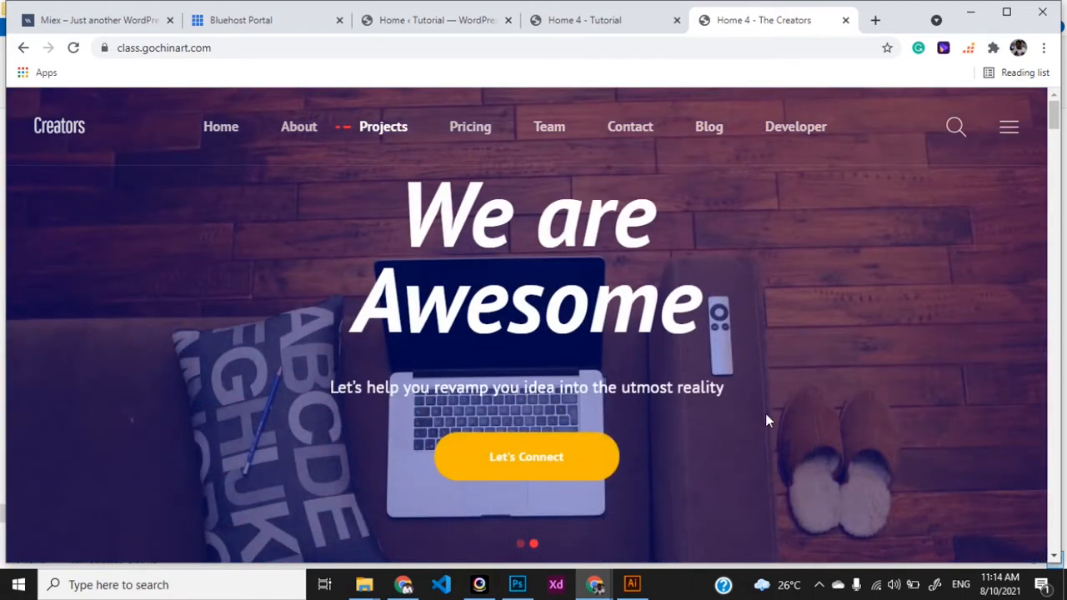
{"action": "scroll", "coordinate": [690, 395], "scroll_direction": "down", "scroll_amount": 1}
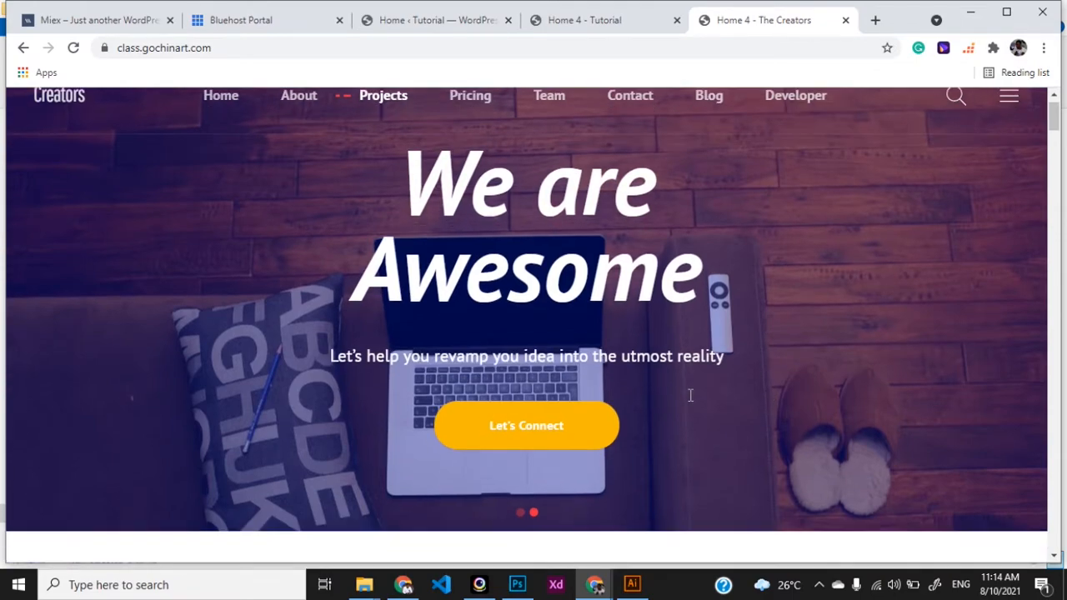
{"action": "scroll", "coordinate": [525, 410], "scroll_direction": "down", "scroll_amount": 4}
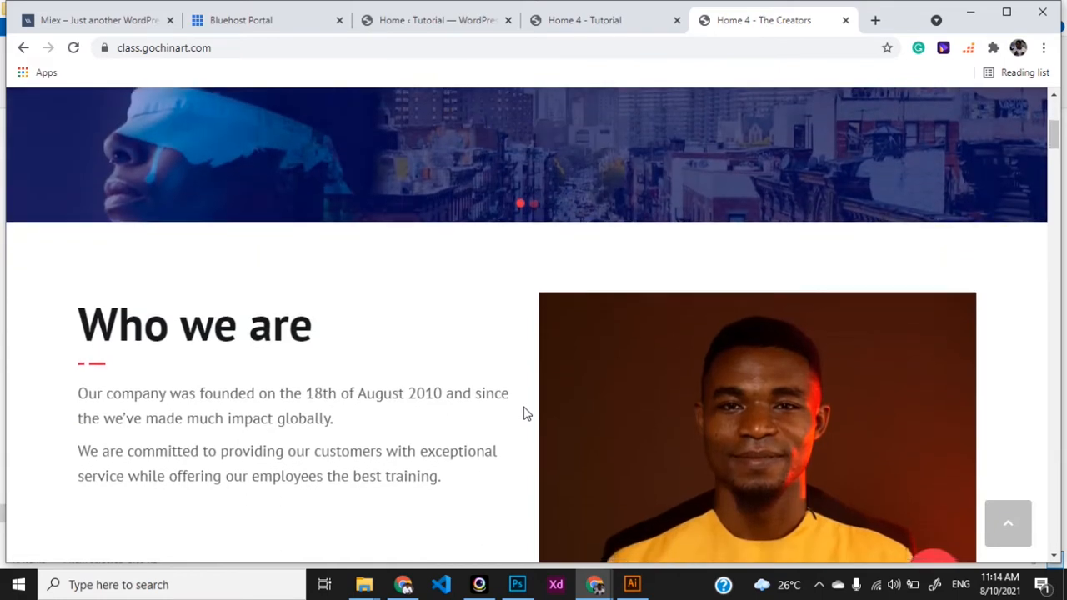
{"action": "scroll", "coordinate": [525, 413], "scroll_direction": "down", "scroll_amount": 2}
{"action": "scroll", "coordinate": [525, 412], "scroll_direction": "down", "scroll_amount": 1}
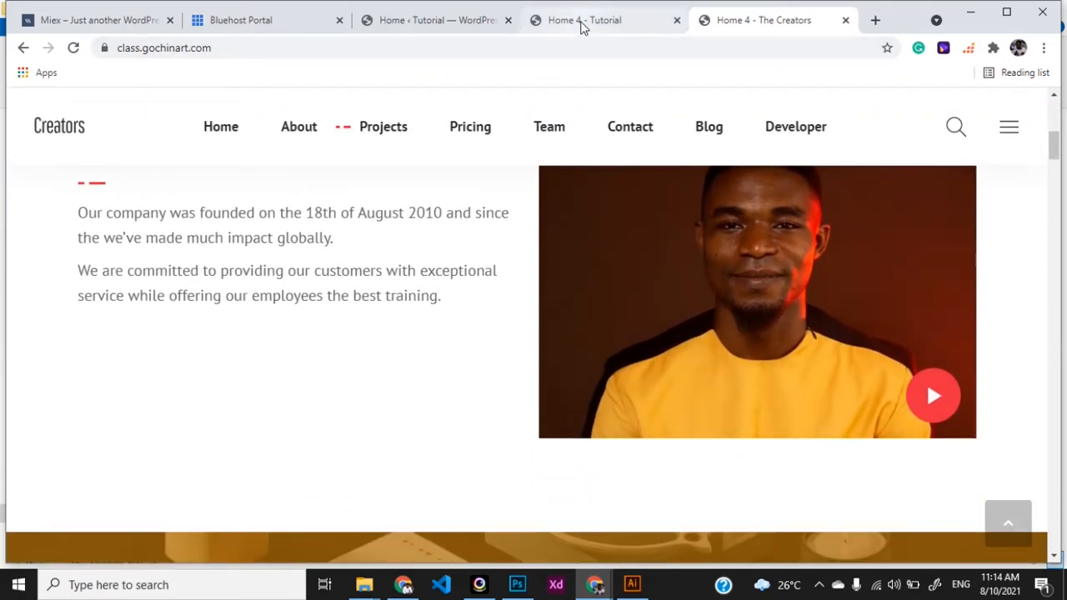
Scroll through the Creatic tutorial site's front page
{"action": "left_click", "coordinate": [583, 24]}
{"action": "scroll", "coordinate": [514, 417], "scroll_direction": "down", "scroll_amount": 4}
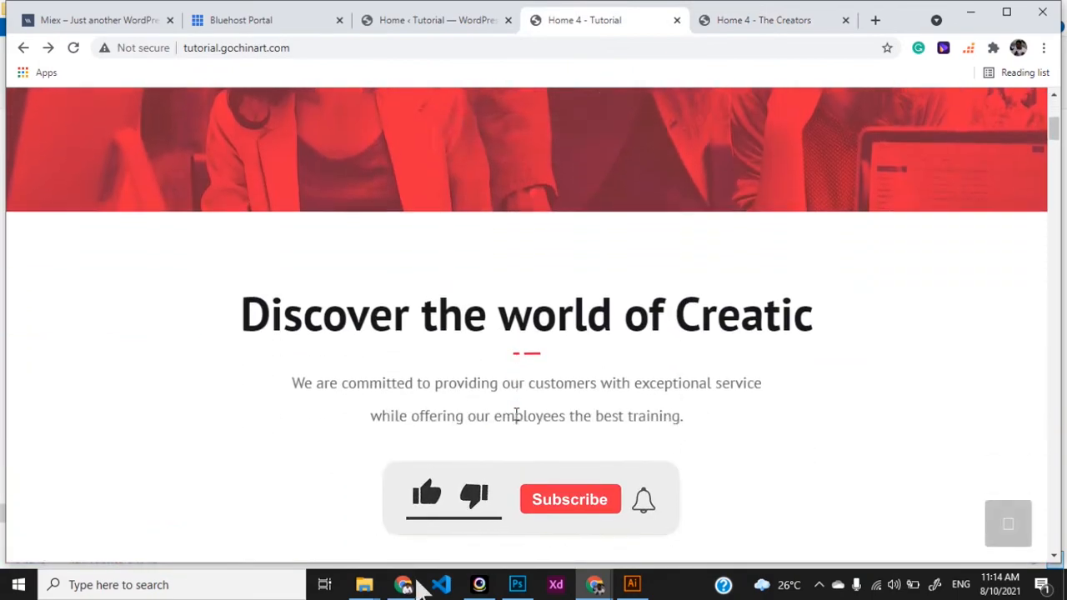
{"action": "scroll", "coordinate": [515, 415], "scroll_direction": "down", "scroll_amount": 6}
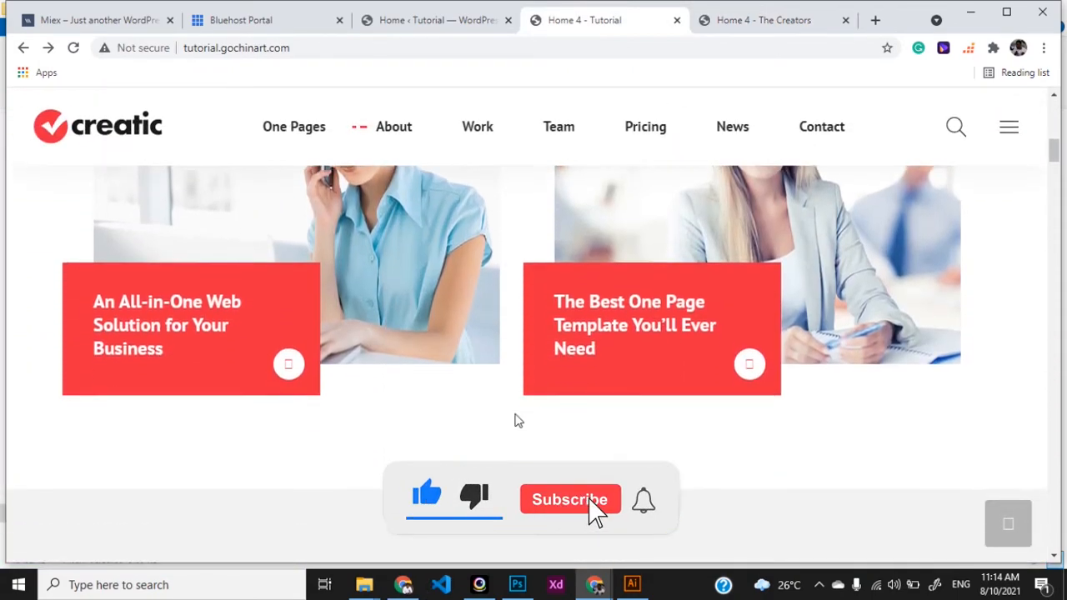
{"action": "scroll", "coordinate": [514, 421], "scroll_direction": "down", "scroll_amount": 1}
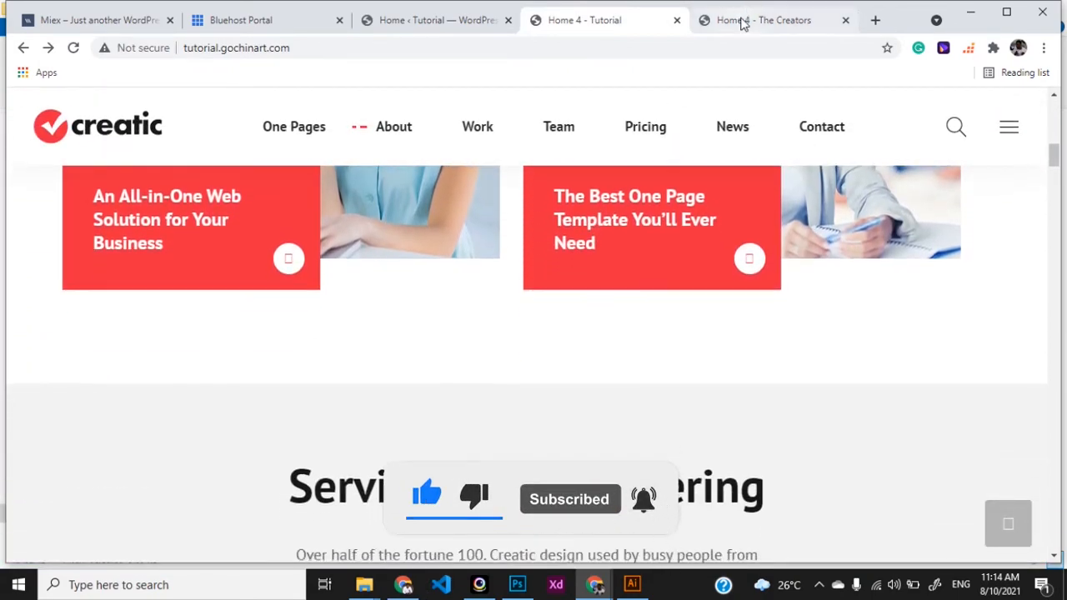
Recheck the Creators demo, then return to Creatic and go to the WordPress admin dashboard
{"action": "left_click", "coordinate": [742, 23]}
{"action": "scroll", "coordinate": [518, 334], "scroll_direction": "up", "scroll_amount": 2}
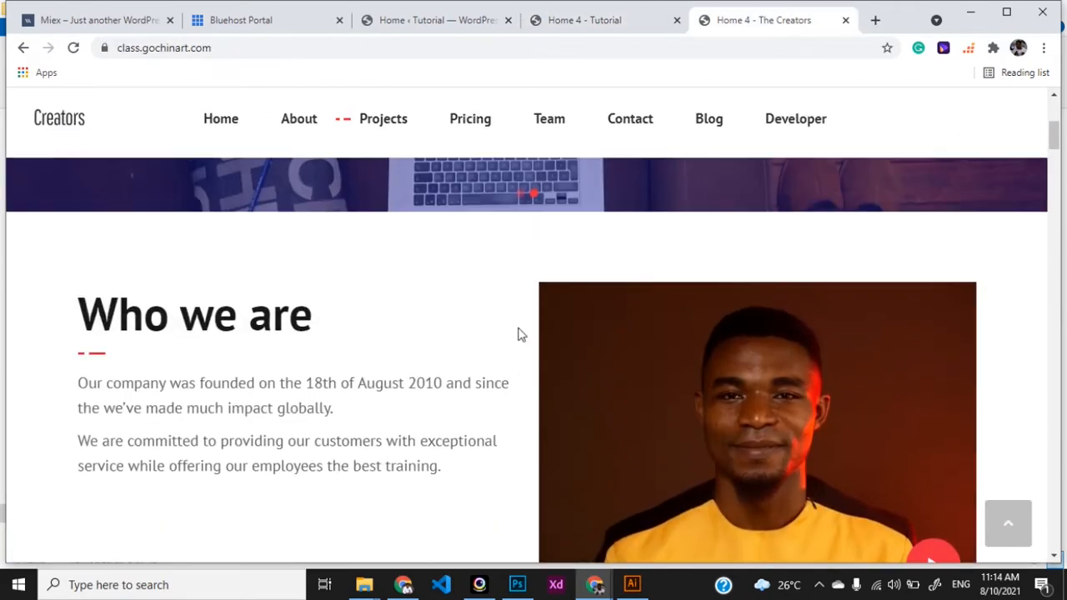
{"action": "scroll", "coordinate": [520, 333], "scroll_direction": "down", "scroll_amount": 3}
{"action": "scroll", "coordinate": [435, 409], "scroll_direction": "down", "scroll_amount": 2}
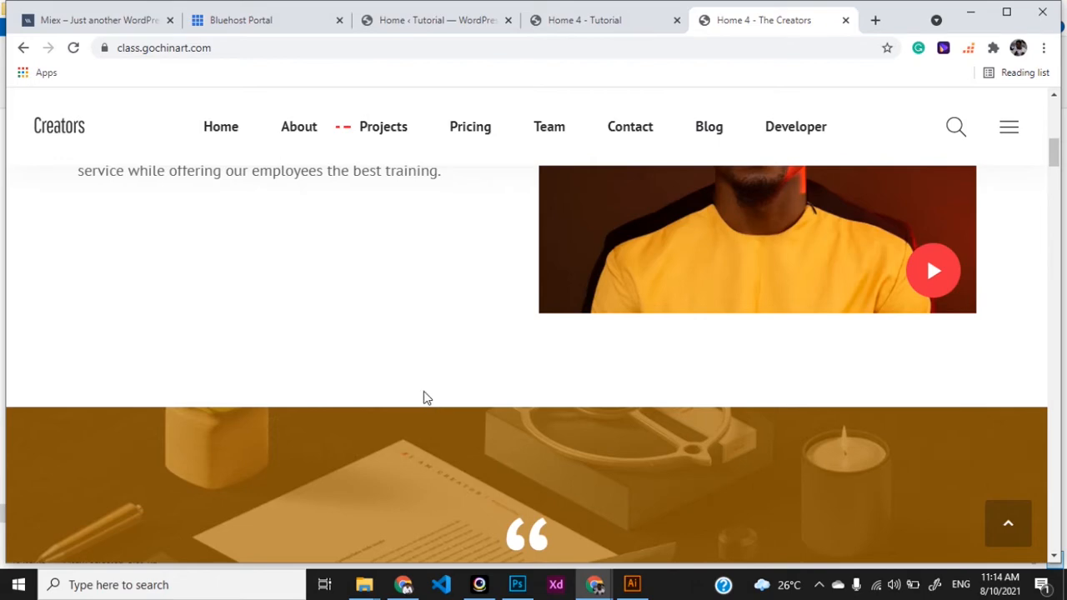
{"action": "left_click", "coordinate": [594, 25]}
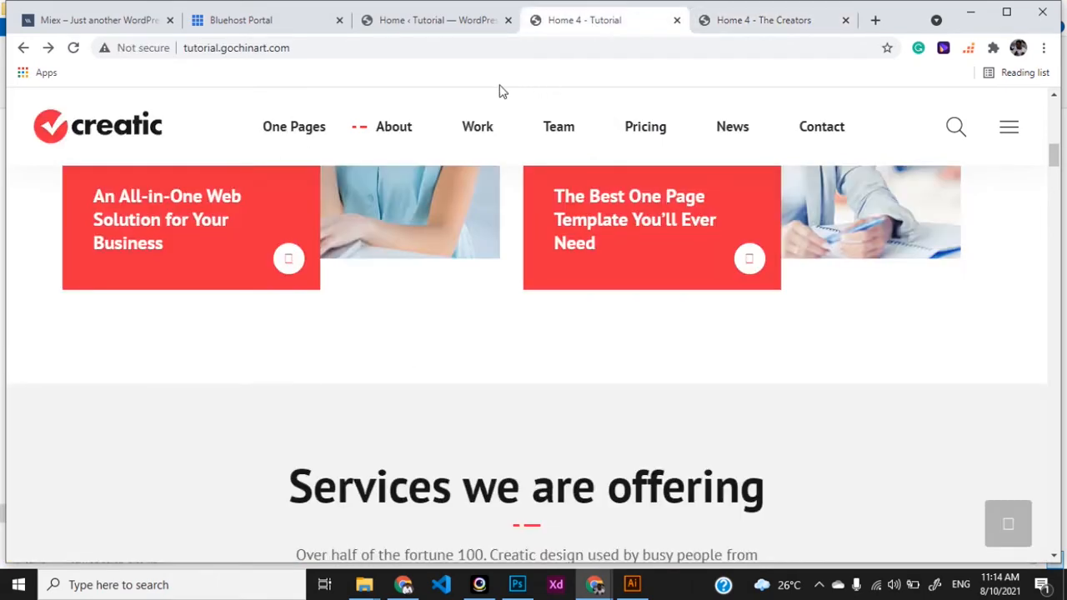
{"action": "left_click", "coordinate": [424, 24]}
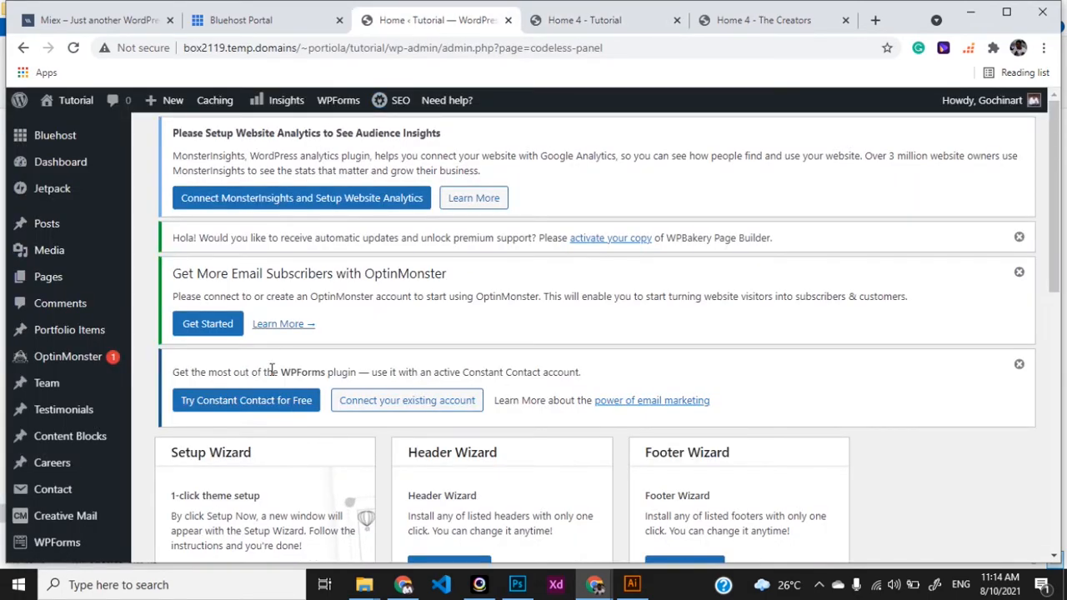
Go to Appearance > Menus and review Menu 1's items from One Pages down to Contact
{"action": "scroll", "coordinate": [50, 460], "scroll_direction": "down", "scroll_amount": 3}
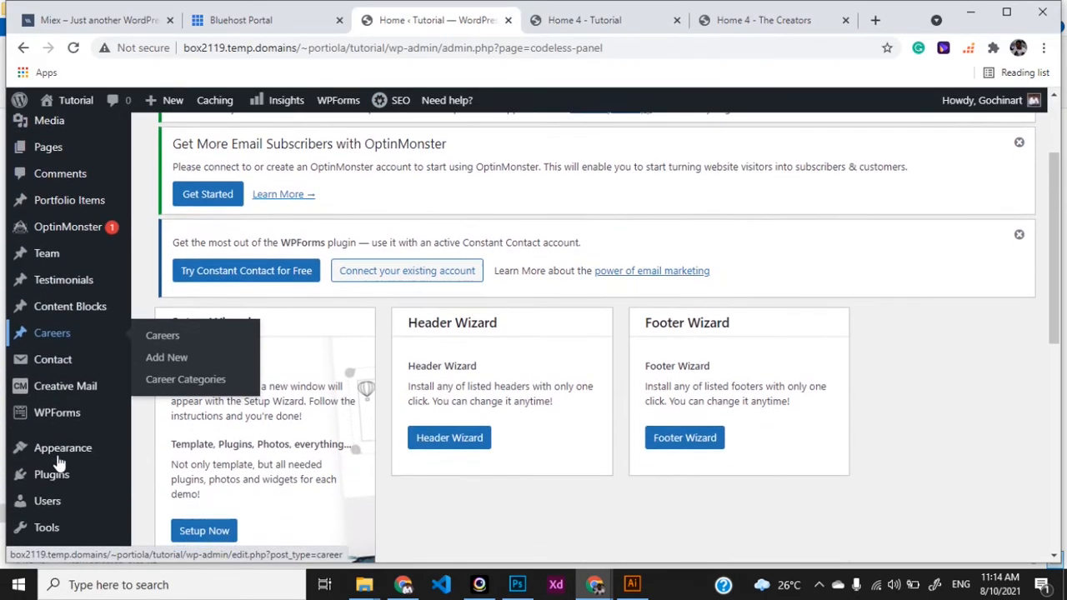
{"action": "mouse_move", "coordinate": [66, 448]}
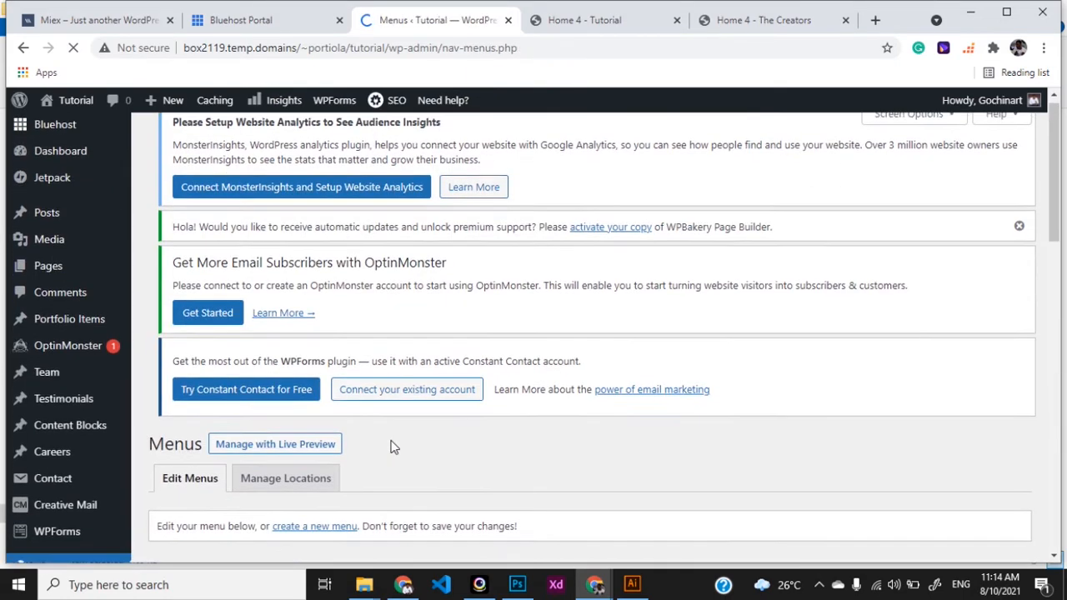
{"action": "scroll", "coordinate": [392, 448], "scroll_direction": "down", "scroll_amount": 4}
{"action": "scroll", "coordinate": [392, 447], "scroll_direction": "down", "scroll_amount": 2}
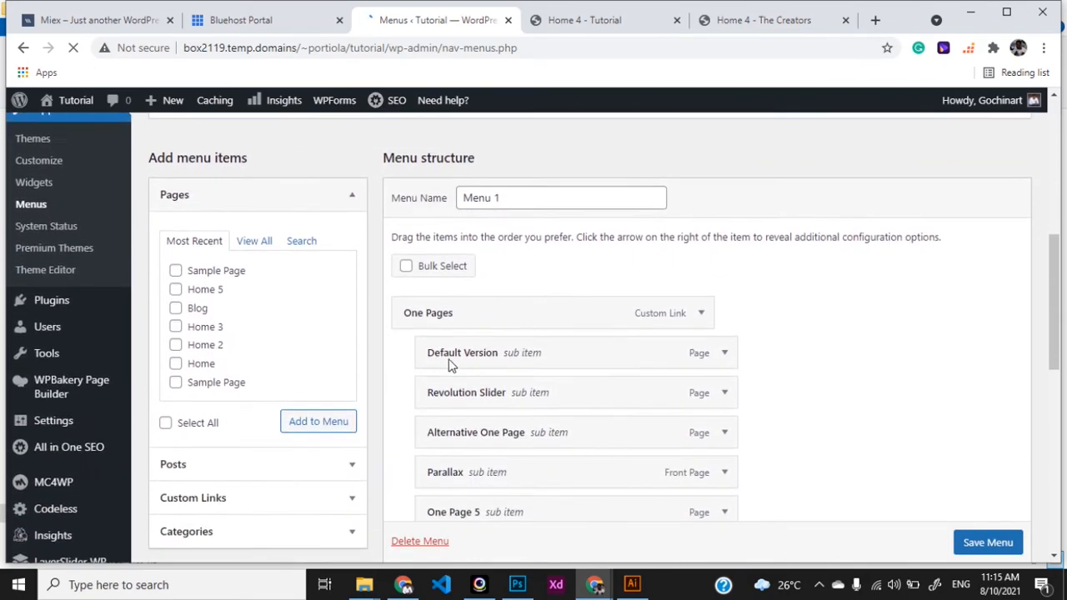
{"action": "scroll", "coordinate": [514, 461], "scroll_direction": "down", "scroll_amount": 3}
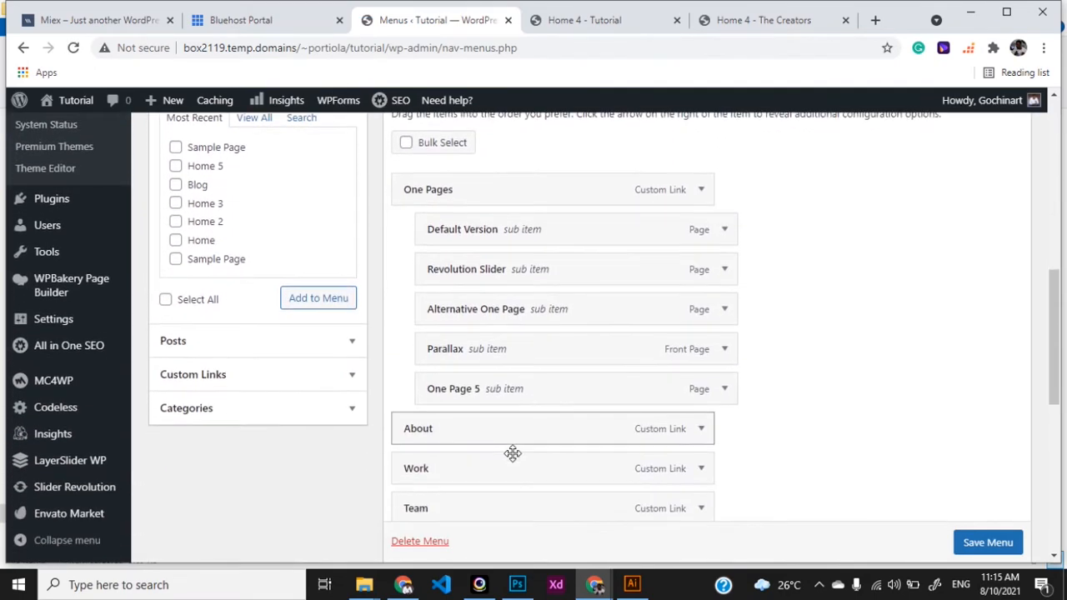
{"action": "scroll", "coordinate": [513, 452], "scroll_direction": "down", "scroll_amount": 3}
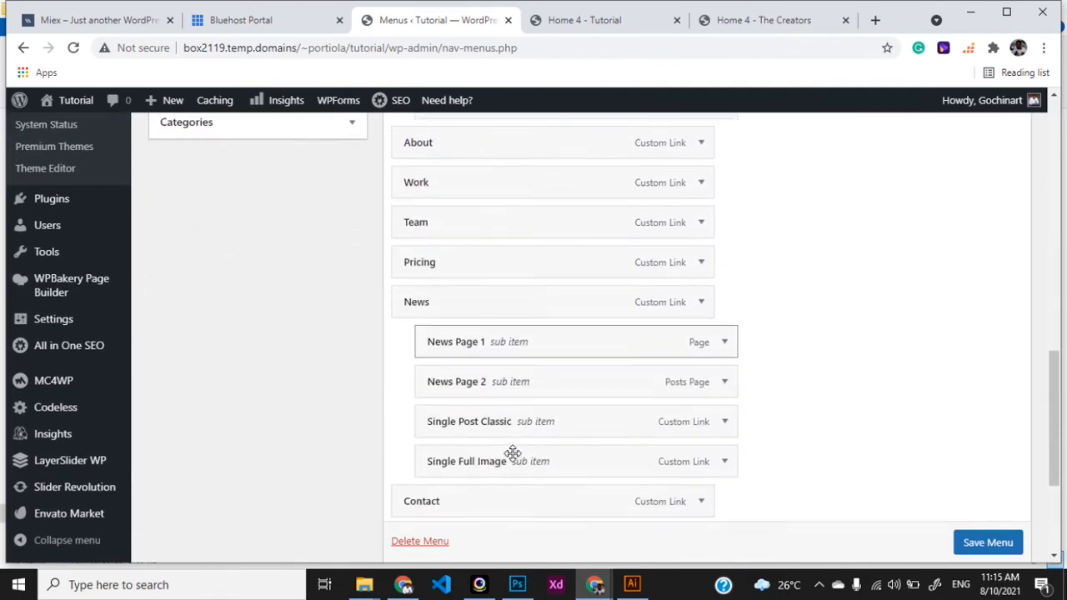
{"action": "scroll", "coordinate": [513, 453], "scroll_direction": "up", "scroll_amount": 6}
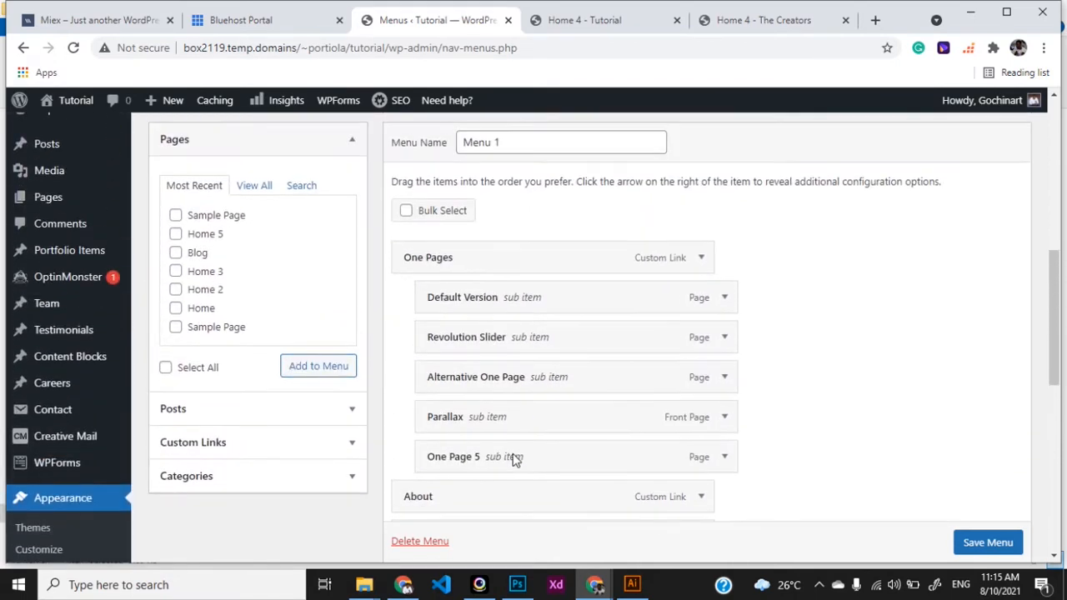
{"action": "scroll", "coordinate": [513, 453], "scroll_direction": "down", "scroll_amount": 1}
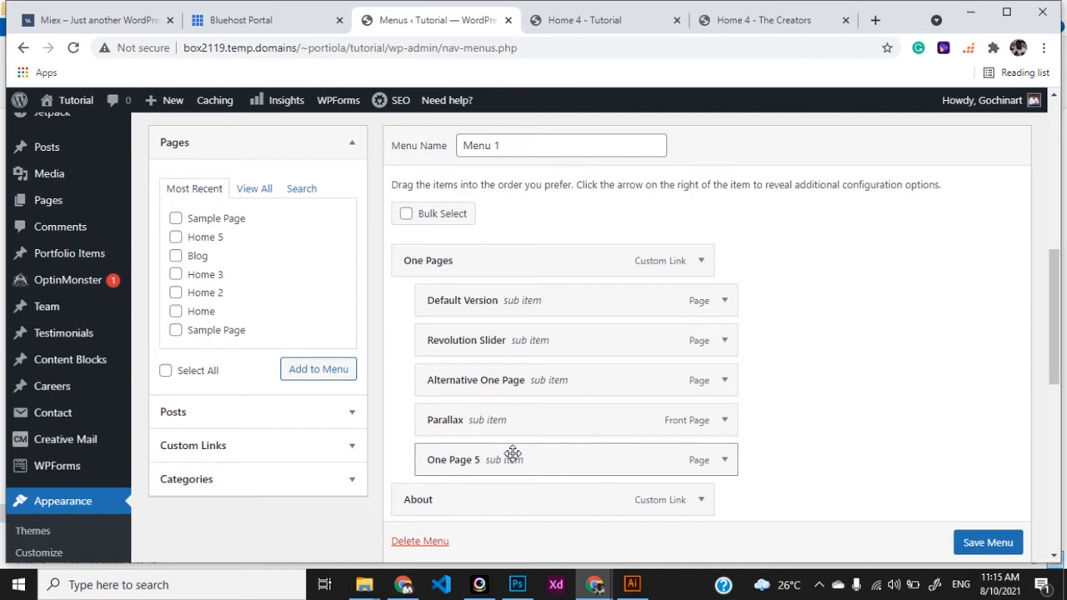
{"action": "scroll", "coordinate": [512, 452], "scroll_direction": "down", "scroll_amount": 1}
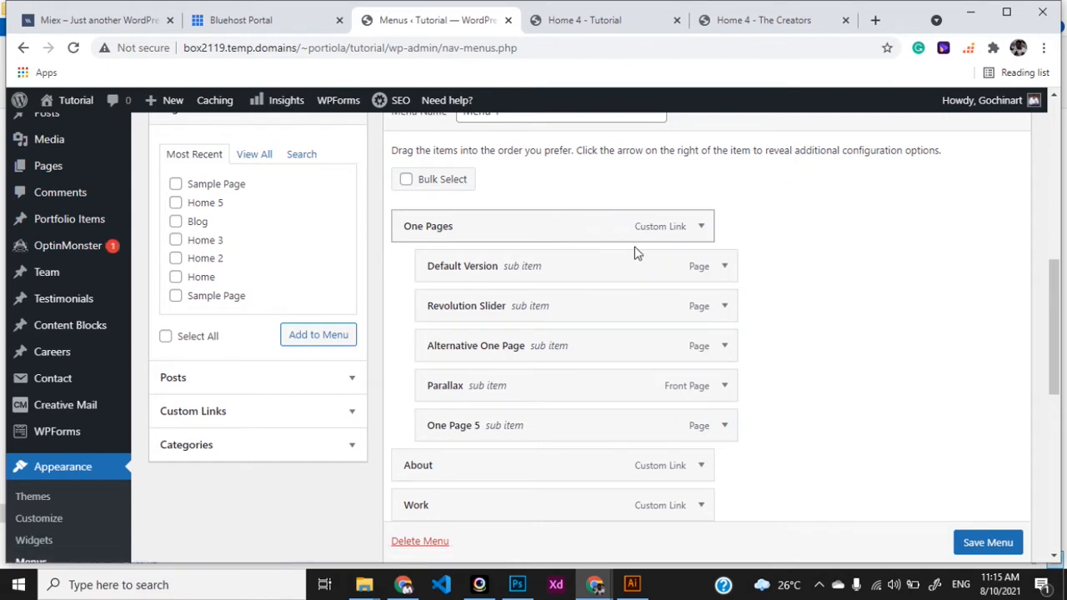
Remove One Pages, Default Version, Revolution Slider, Alternative One Page and One Page 5 from Menu 1
{"action": "left_click", "coordinate": [700, 228]}
{"action": "left_click", "coordinate": [423, 408]}
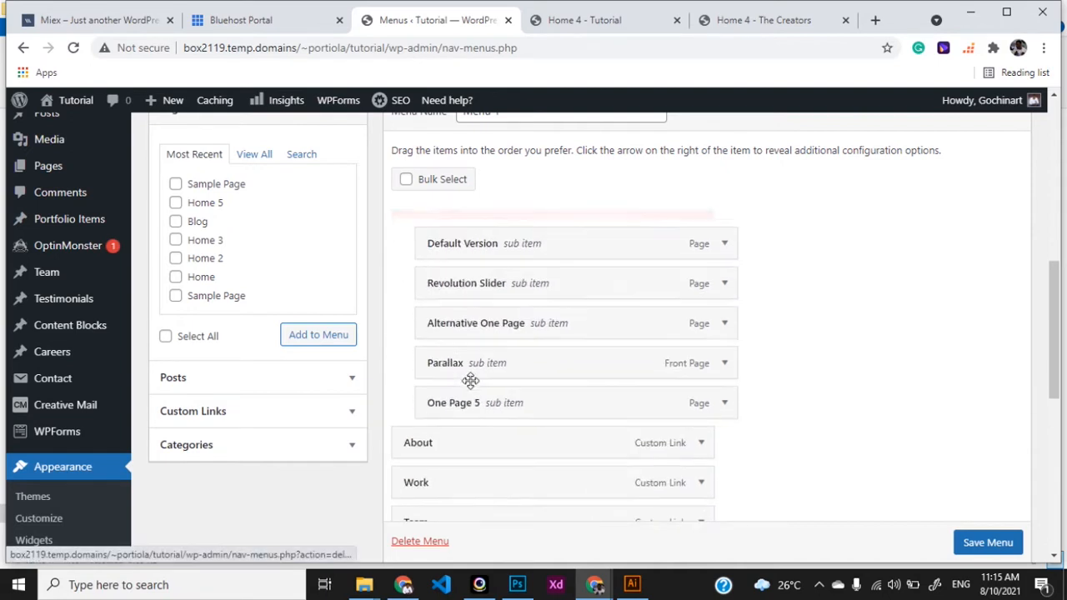
{"action": "left_click", "coordinate": [701, 227]}
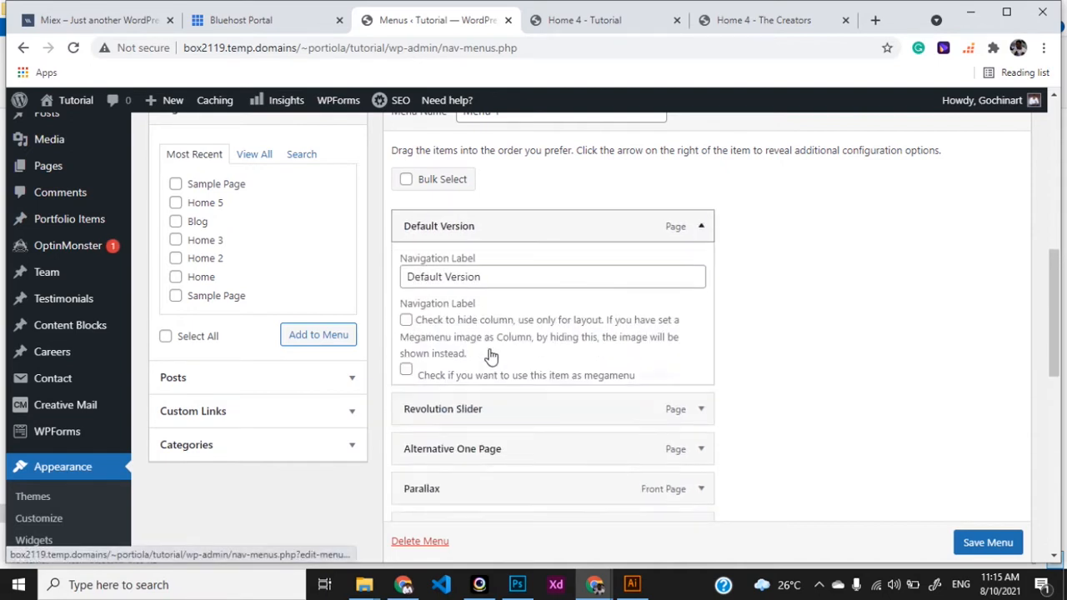
{"action": "left_click", "coordinate": [413, 465]}
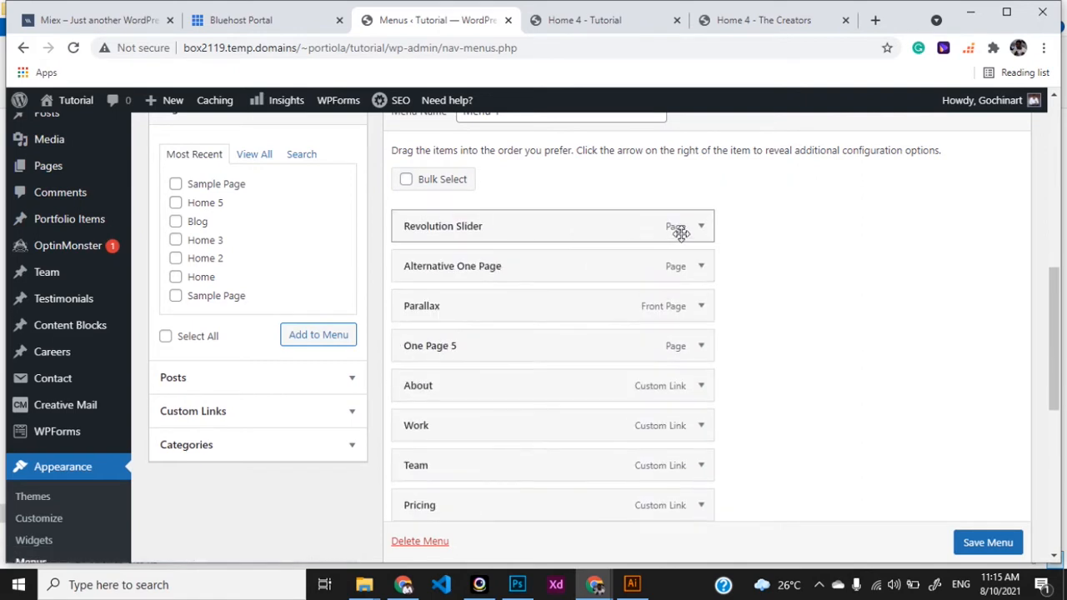
{"action": "left_click", "coordinate": [701, 228]}
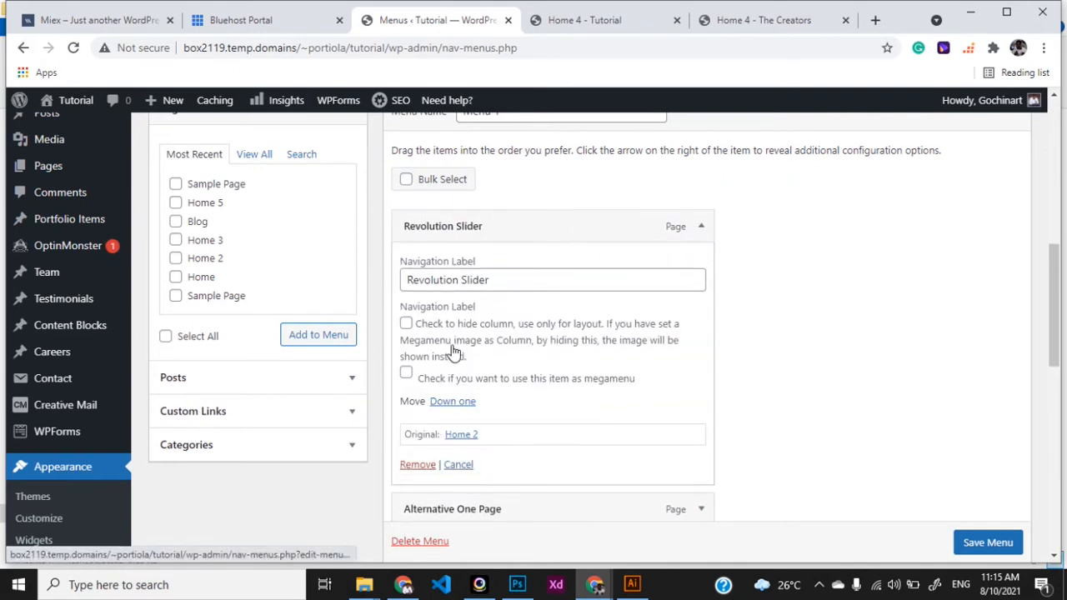
{"action": "left_click", "coordinate": [416, 464]}
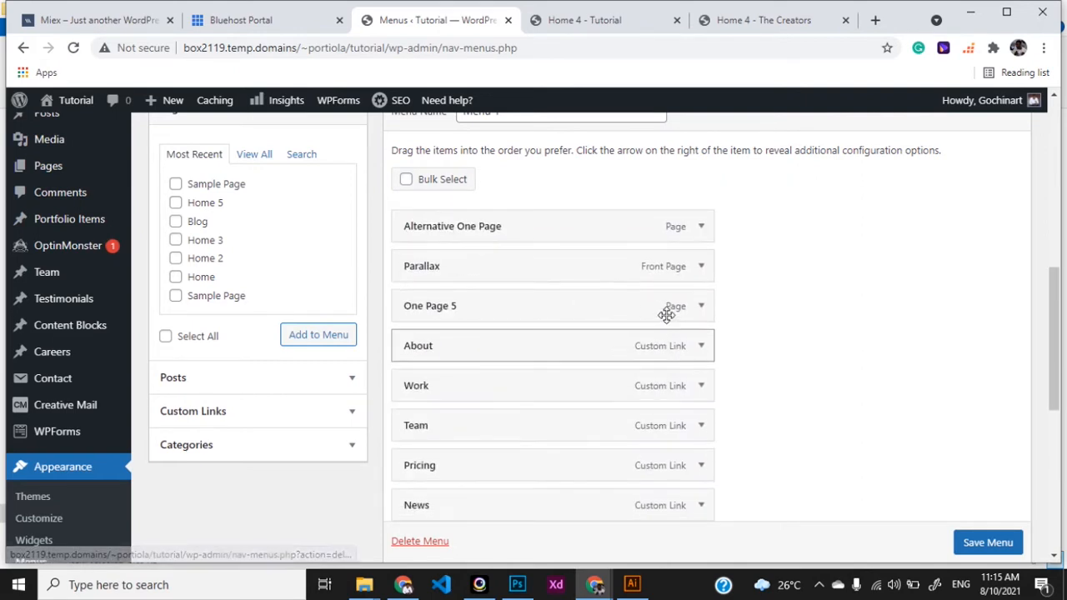
{"action": "left_click", "coordinate": [702, 228]}
{"action": "left_click", "coordinate": [417, 464]}
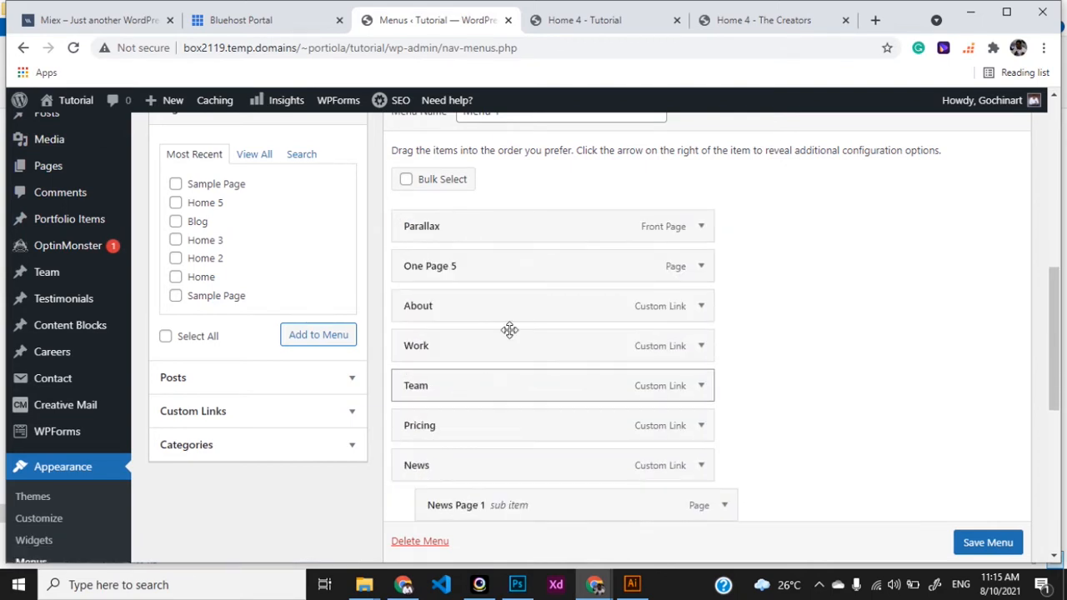
{"action": "left_click", "coordinate": [701, 267]}
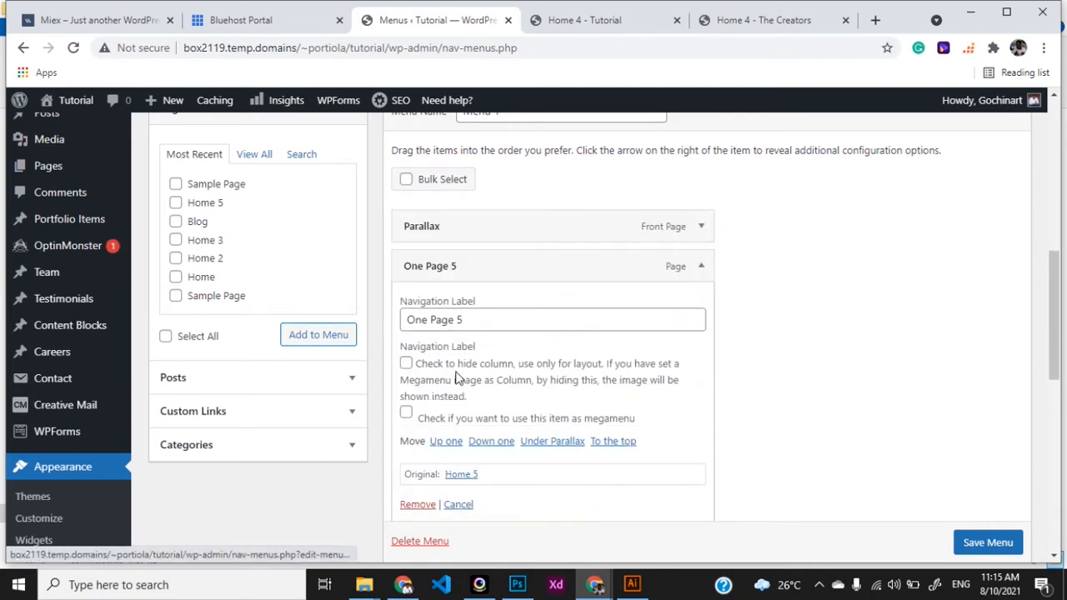
{"action": "left_click", "coordinate": [416, 505]}
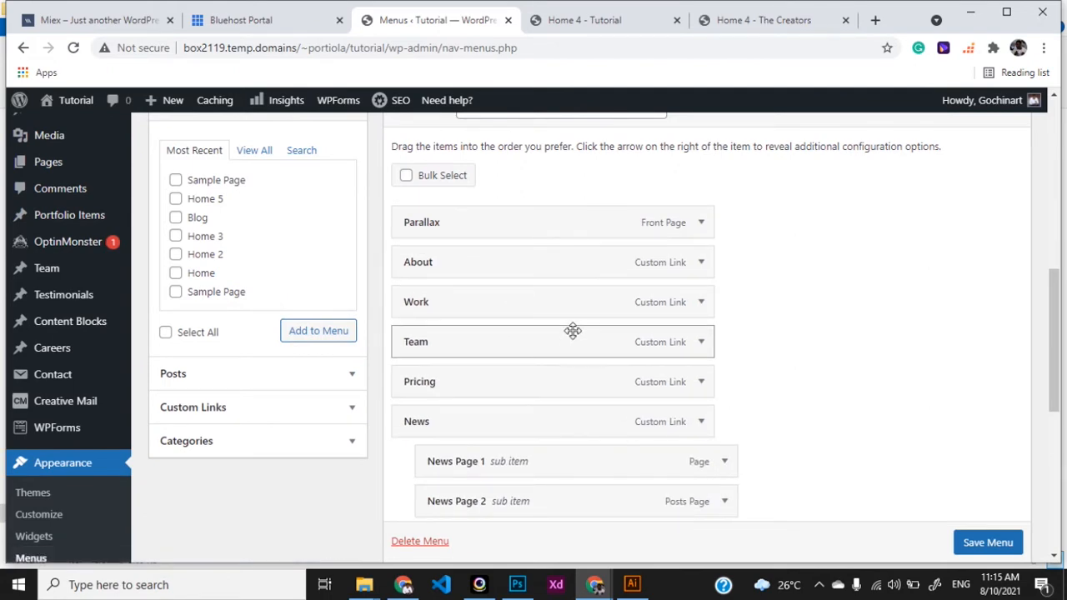
On the live Creatic site, jump to the Work and About sections, then return to the menu editor
{"action": "left_click", "coordinate": [605, 23]}
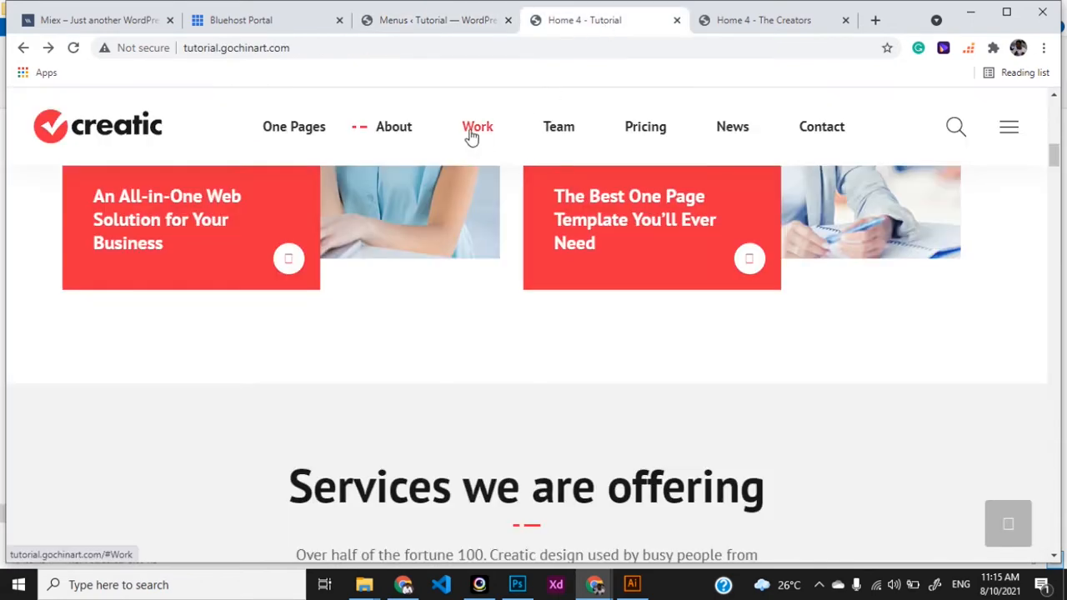
{"action": "left_click", "coordinate": [471, 136]}
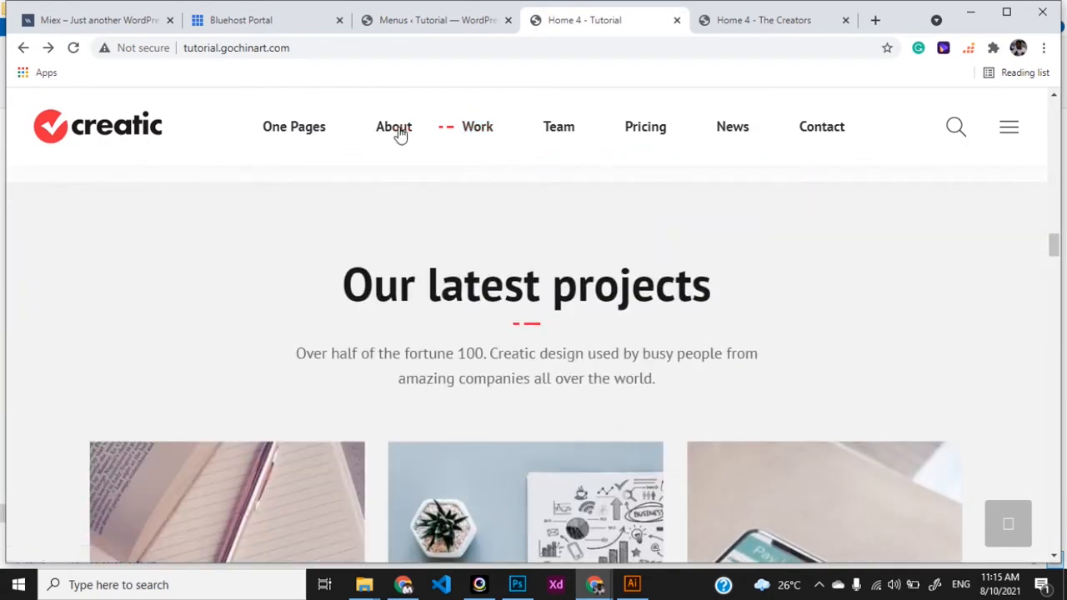
{"action": "left_click", "coordinate": [398, 132]}
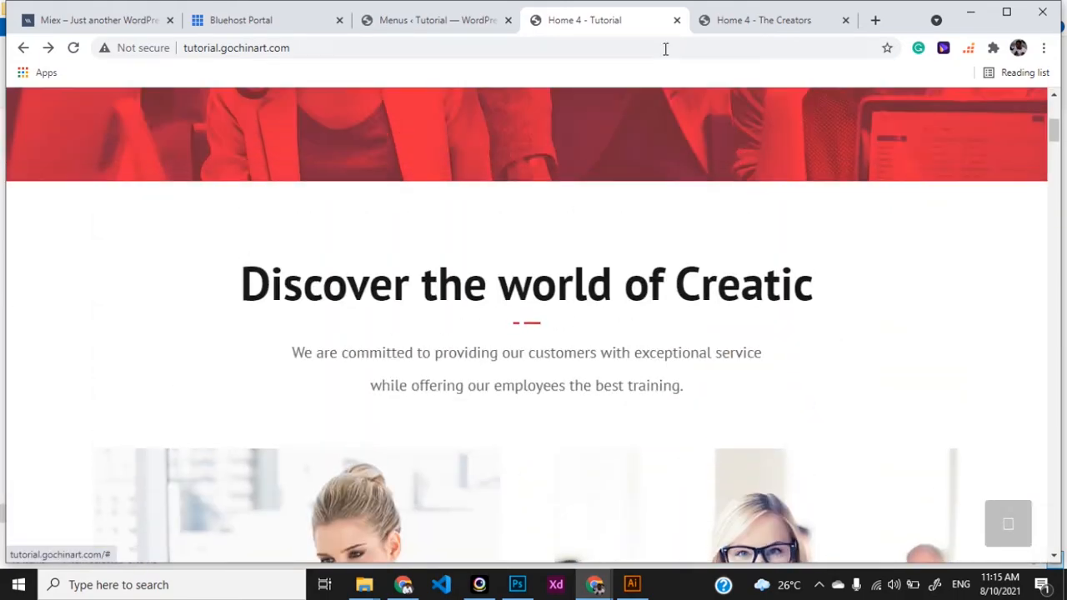
{"action": "scroll", "coordinate": [638, 153], "scroll_direction": "up", "scroll_amount": 2}
{"action": "scroll", "coordinate": [638, 152], "scroll_direction": "down", "scroll_amount": 1}
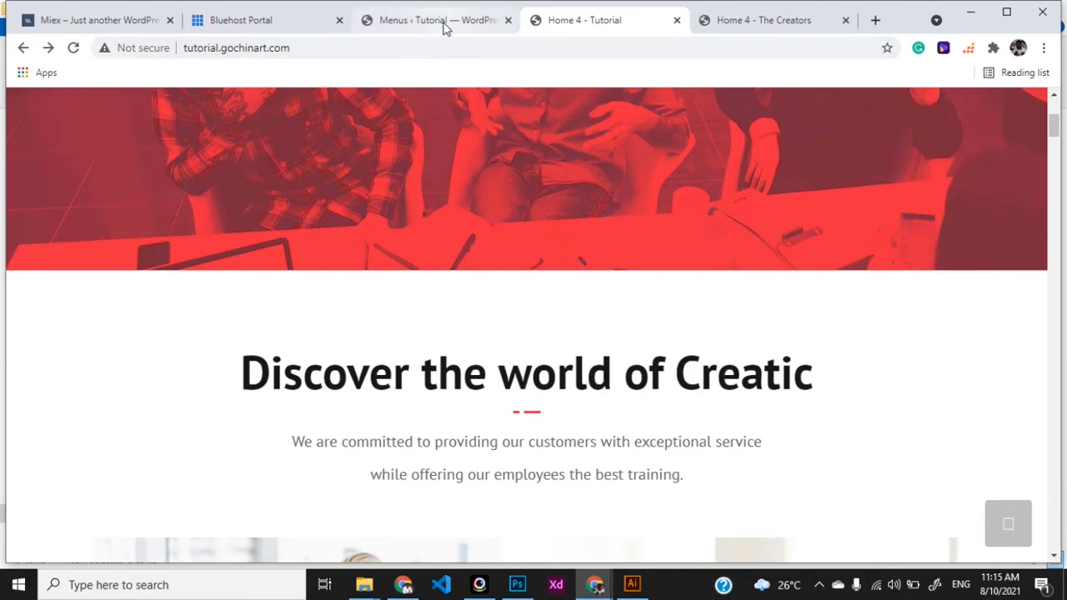
{"action": "left_click", "coordinate": [442, 25]}
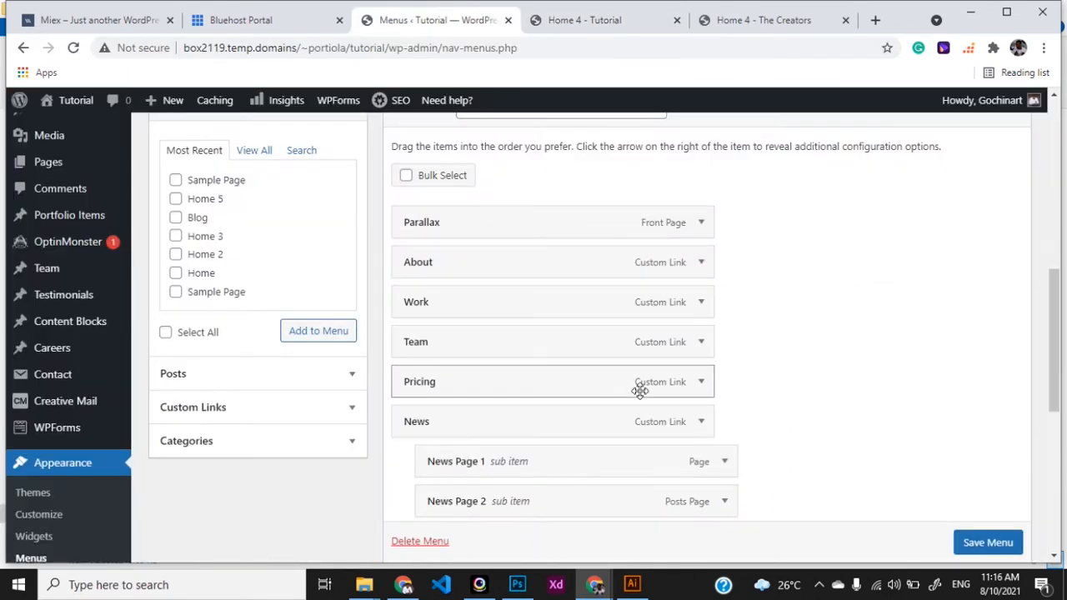
Remove the News and News Page 1 items from the menu
{"action": "scroll", "coordinate": [700, 433], "scroll_direction": "down", "scroll_amount": 1}
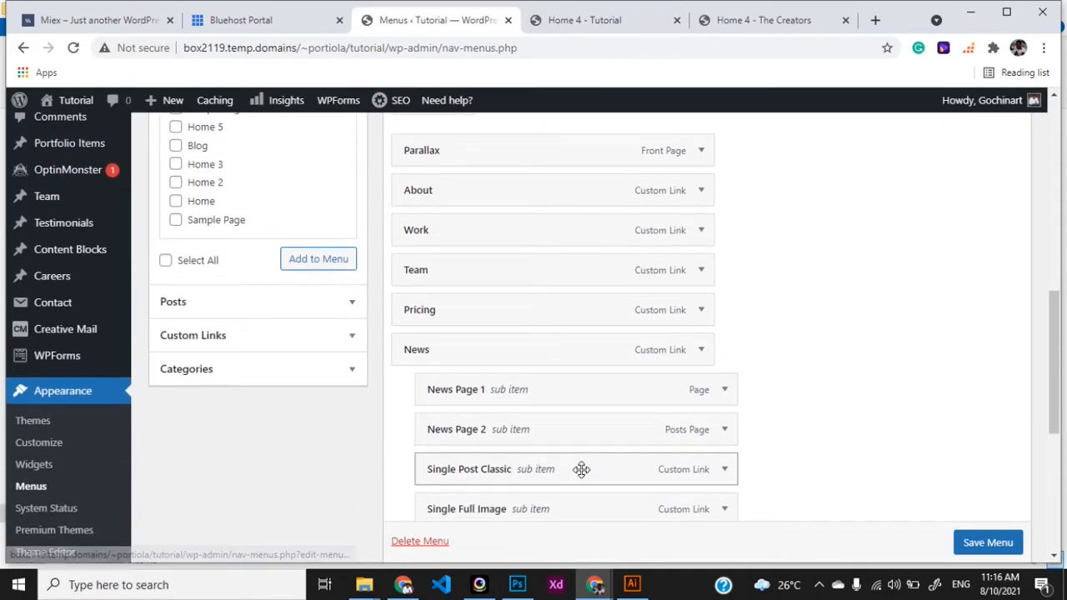
{"action": "scroll", "coordinate": [580, 469], "scroll_direction": "down", "scroll_amount": 1}
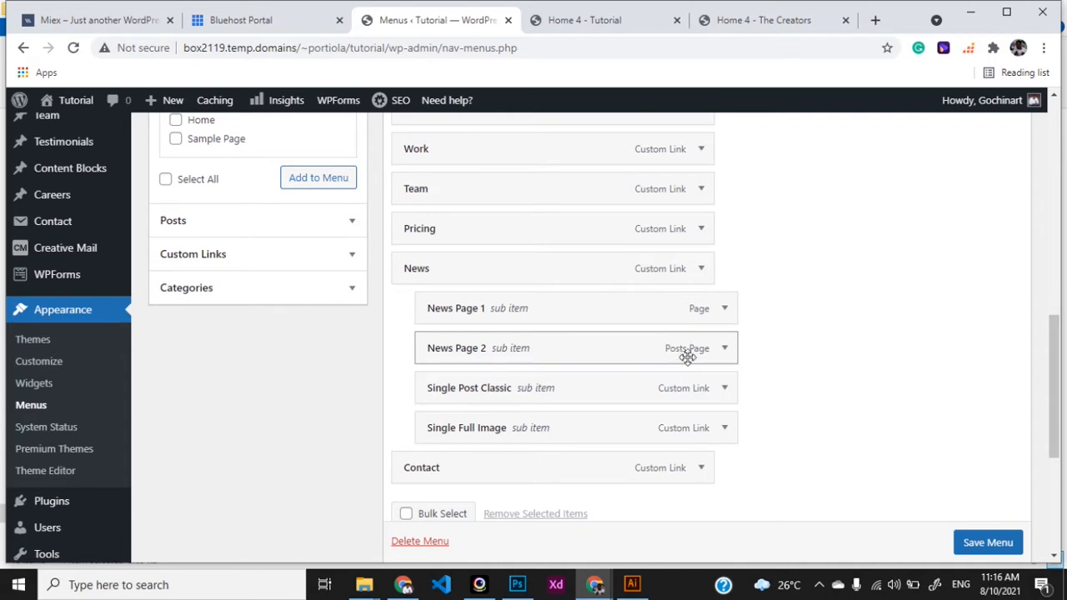
{"action": "left_click", "coordinate": [701, 268]}
{"action": "left_click", "coordinate": [417, 447]}
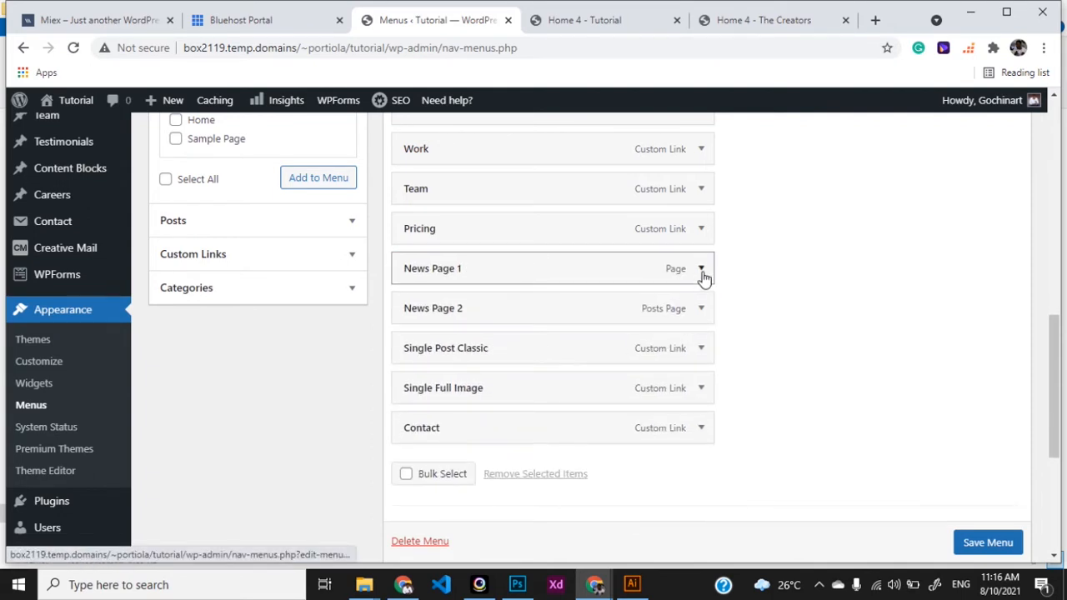
{"action": "left_click", "coordinate": [701, 269]}
{"action": "left_click", "coordinate": [420, 507]}
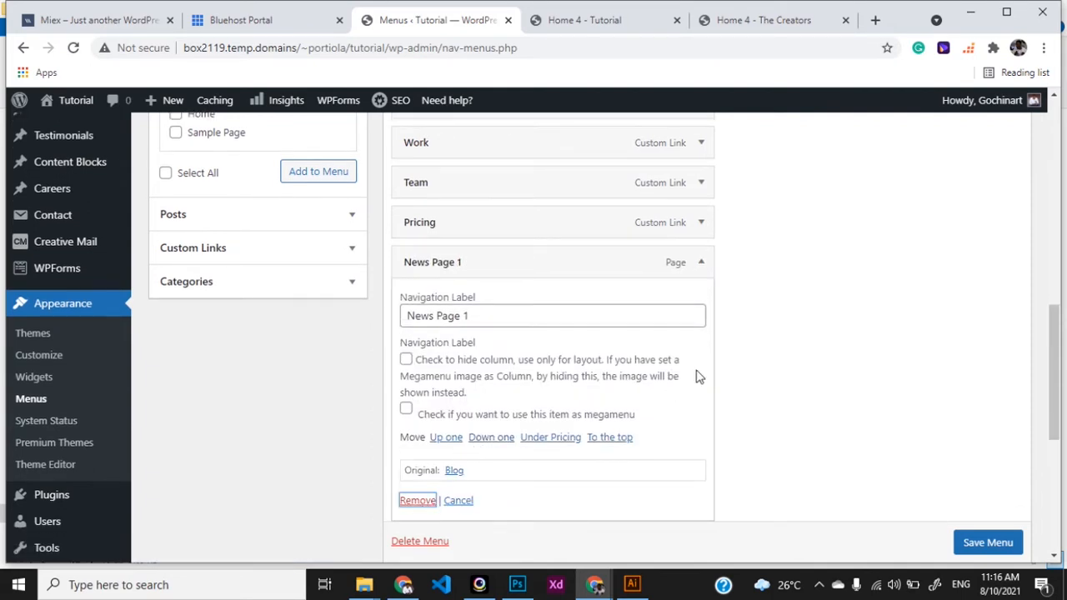
{"action": "left_click", "coordinate": [417, 504]}
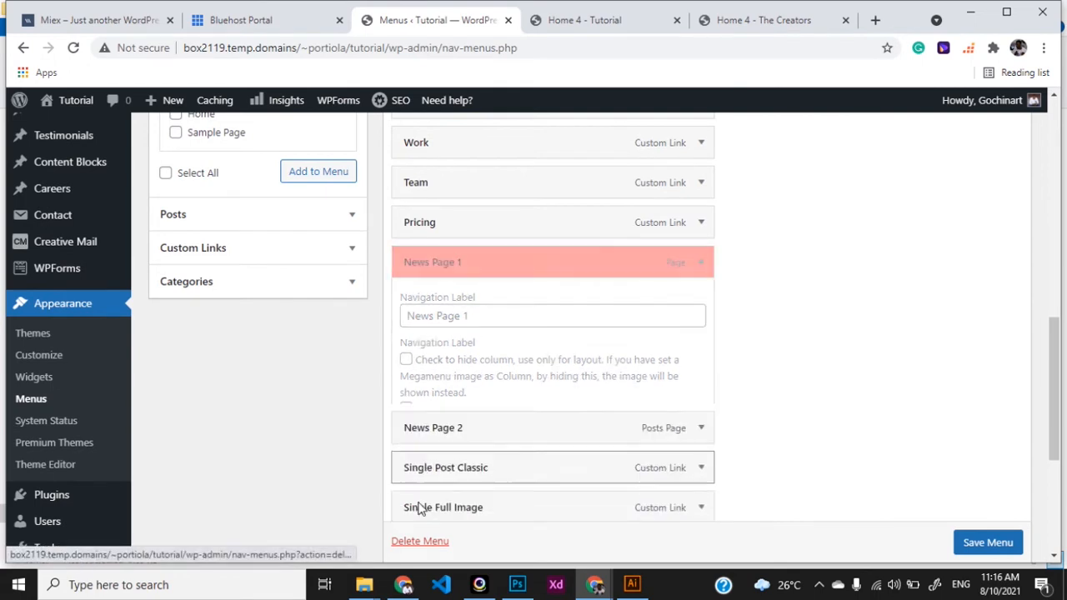
Remove the Single Post Classic and Single Full Image items from the menu
{"action": "left_click", "coordinate": [702, 303]}
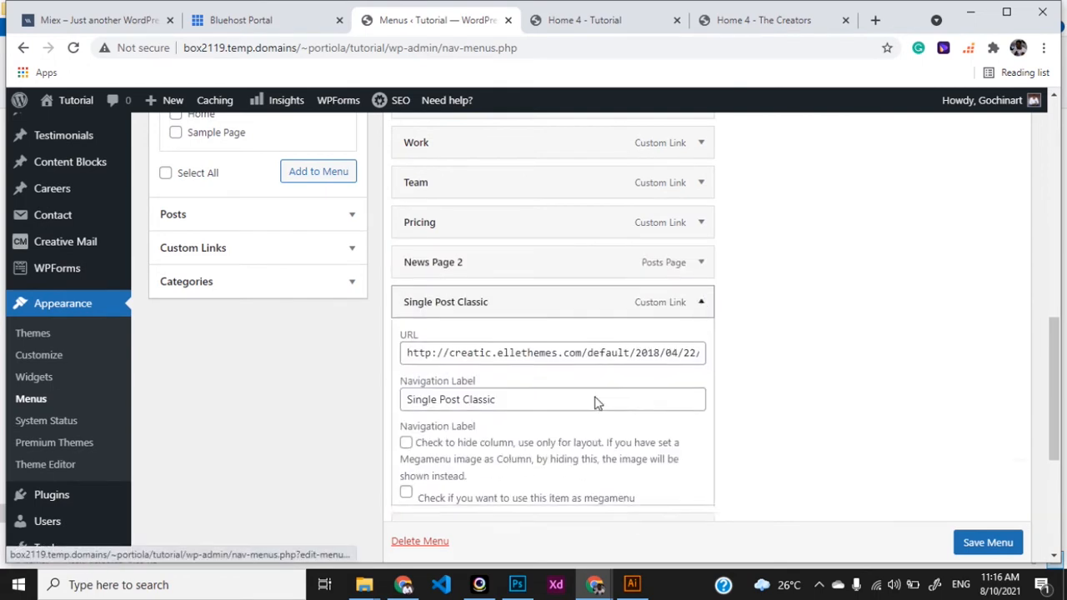
{"action": "scroll", "coordinate": [450, 505], "scroll_direction": "down", "scroll_amount": 2}
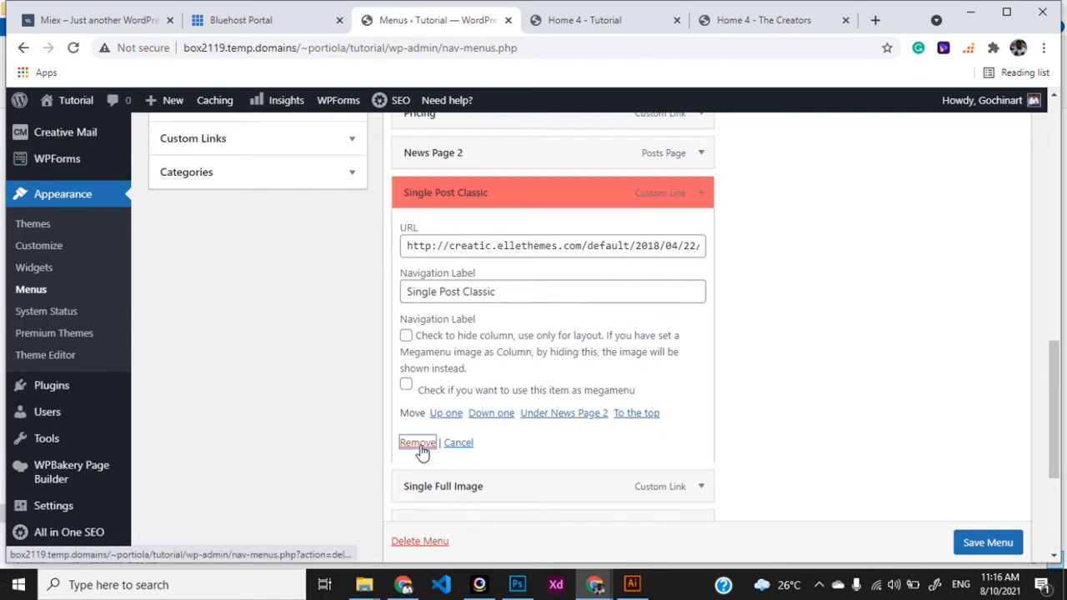
{"action": "left_click", "coordinate": [417, 441]}
{"action": "left_click", "coordinate": [700, 192]}
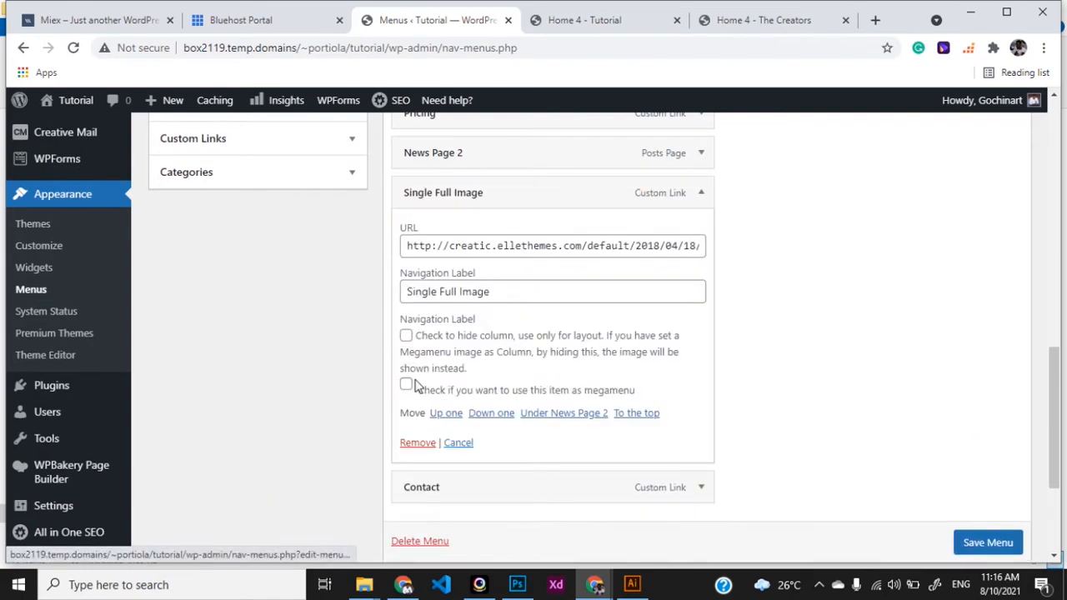
{"action": "left_click", "coordinate": [414, 444]}
{"action": "scroll", "coordinate": [766, 248], "scroll_direction": "up", "scroll_amount": 5}
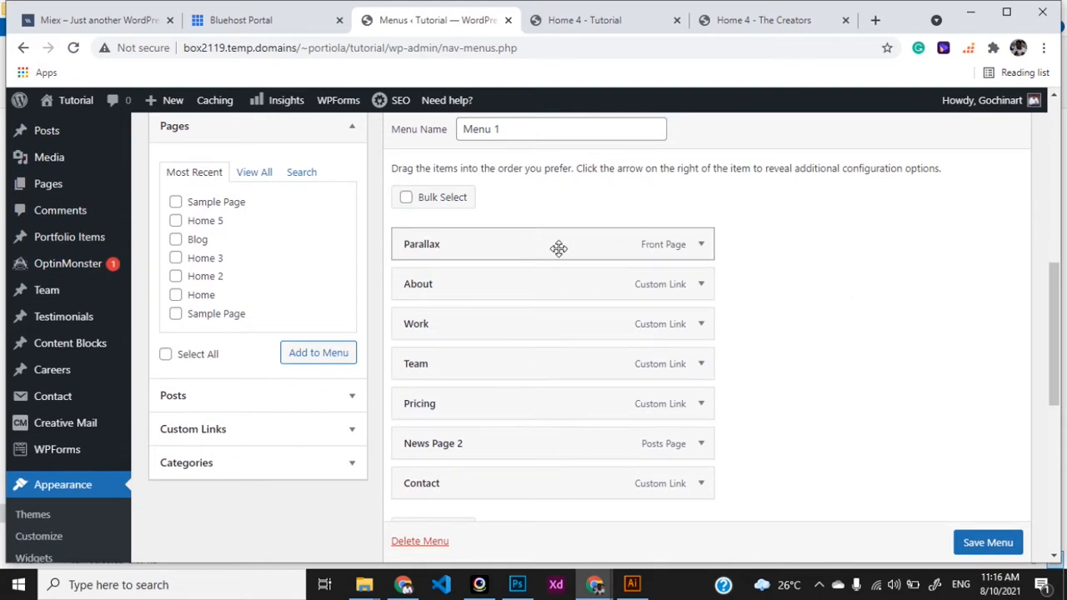
Change the Parallax item's navigation label to Home
{"action": "left_click", "coordinate": [700, 247]}
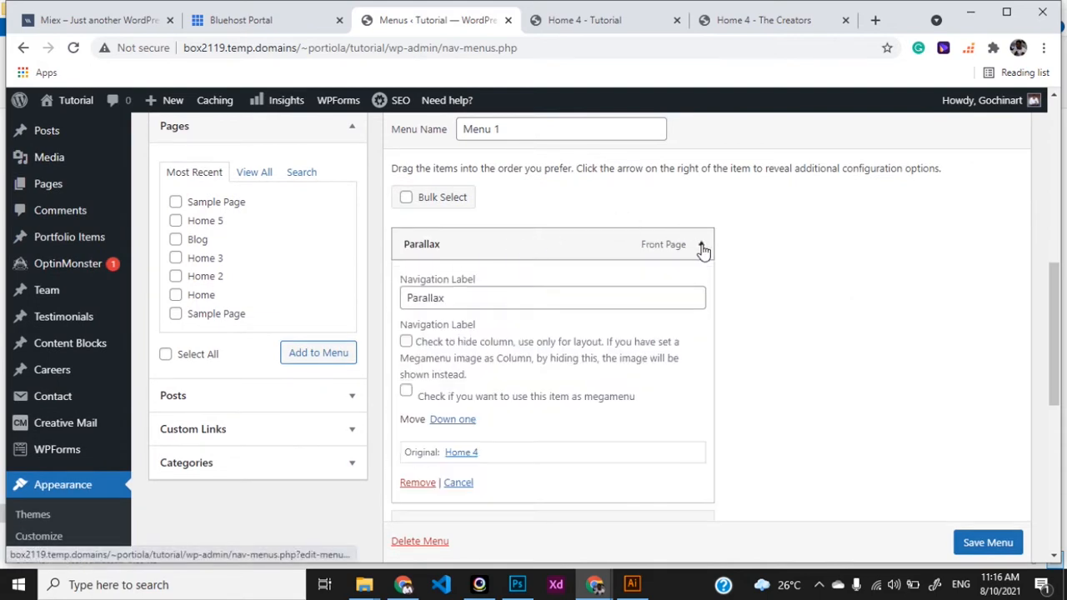
{"action": "double_click", "coordinate": [495, 301]}
{"action": "type", "text": "Home"}
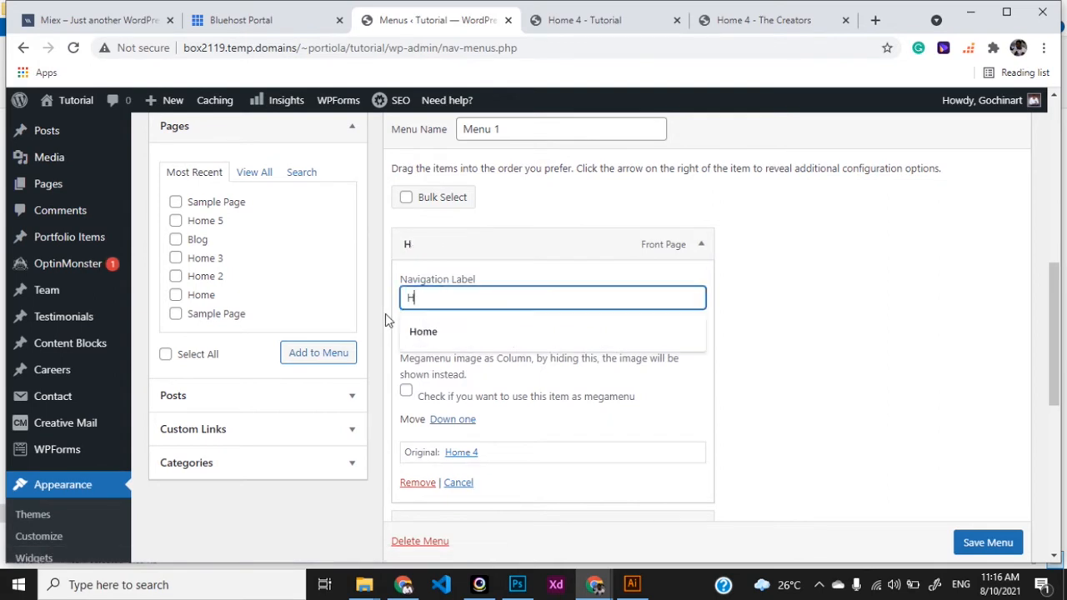
{"action": "left_click", "coordinate": [701, 247]}
{"action": "scroll", "coordinate": [705, 305], "scroll_direction": "down", "scroll_amount": 1}
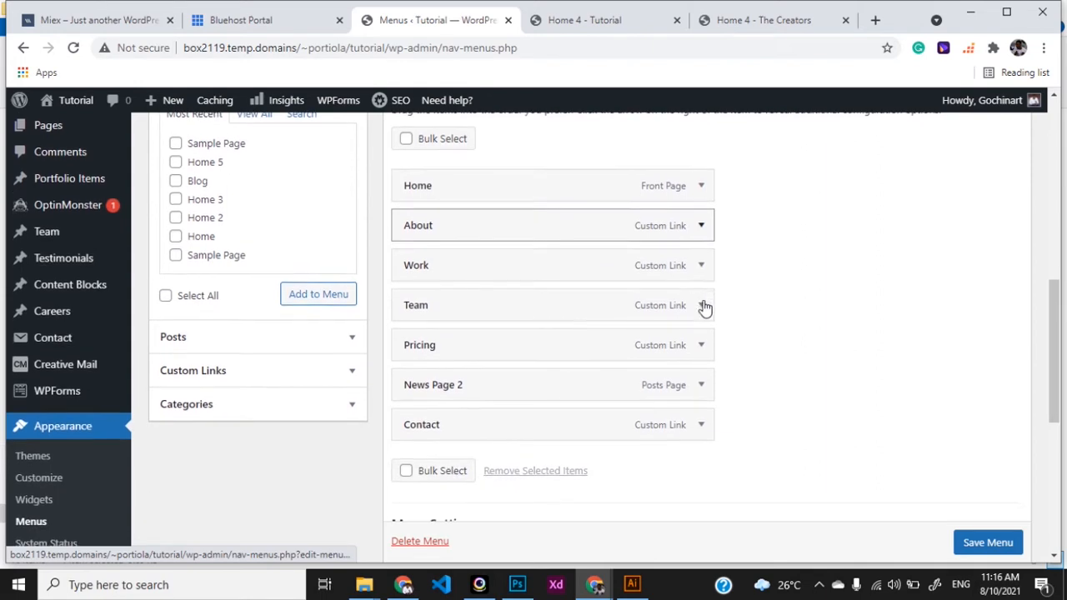
Relabel News Page 2 as News by removing 'Page 2' from its label
{"action": "left_click", "coordinate": [700, 390]}
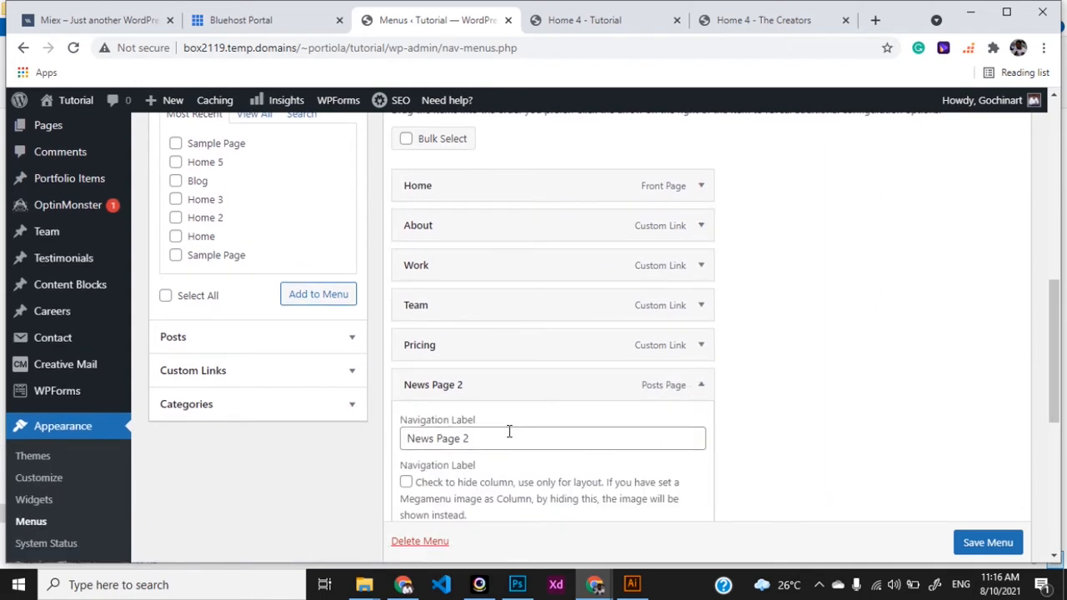
{"action": "left_click_drag", "start_coordinate": [507, 433], "coordinate": [435, 454]}
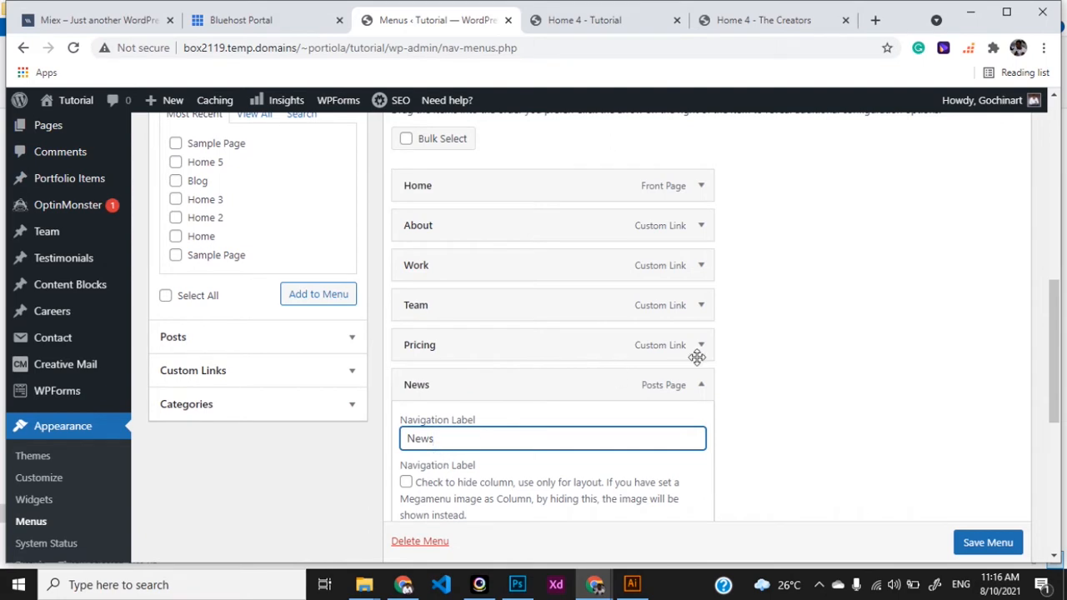
{"action": "left_click", "coordinate": [702, 385]}
{"action": "scroll", "coordinate": [788, 385], "scroll_direction": "down", "scroll_amount": 1}
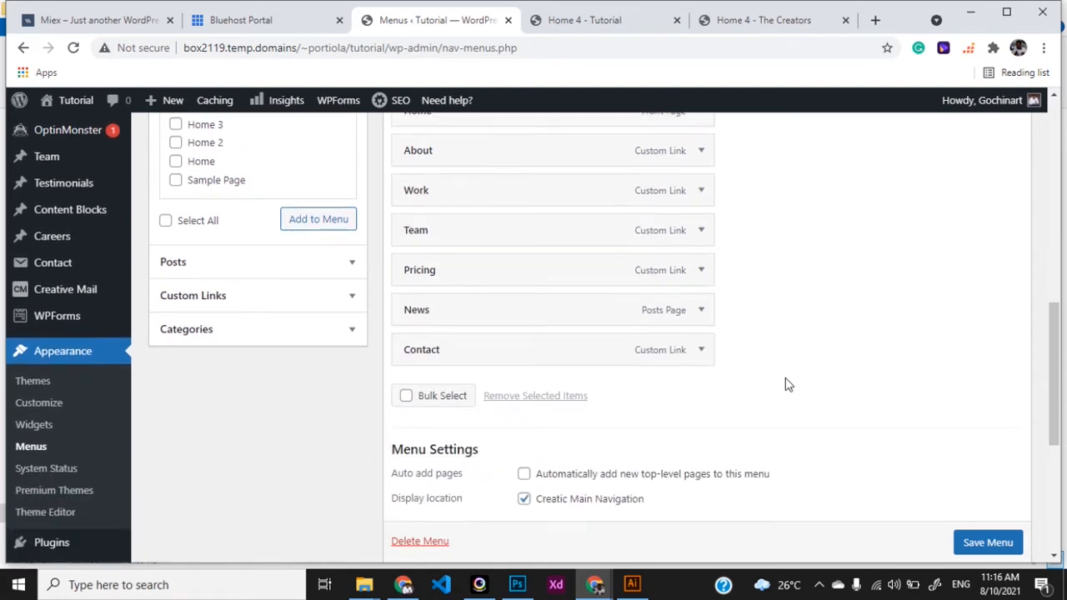
{"action": "scroll", "coordinate": [705, 306], "scroll_direction": "up", "scroll_amount": 1}
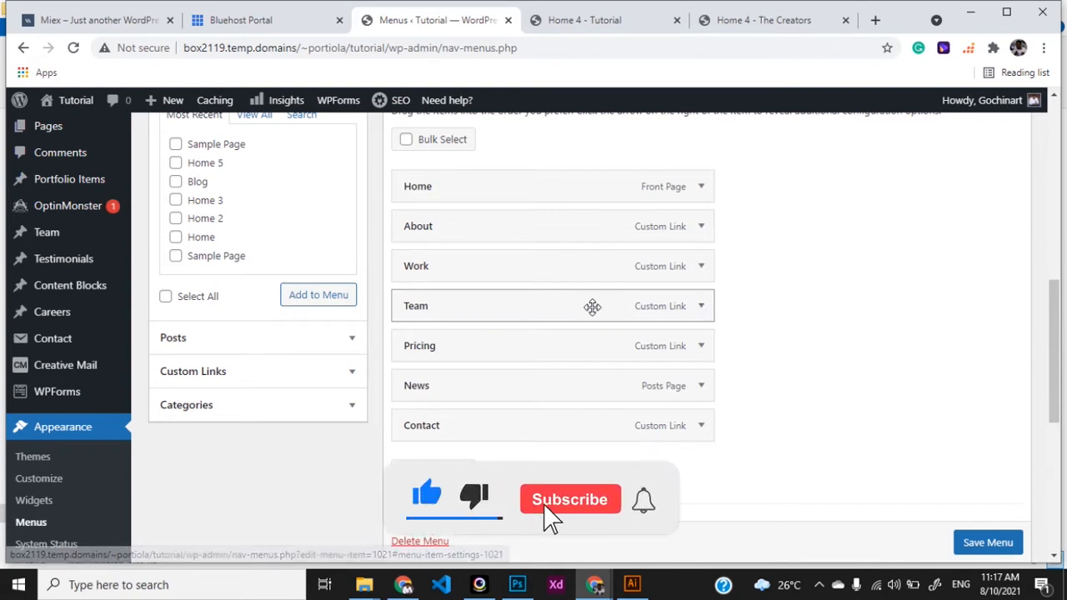
Change the Work item's navigation label to Projects
{"action": "left_click", "coordinate": [701, 275]}
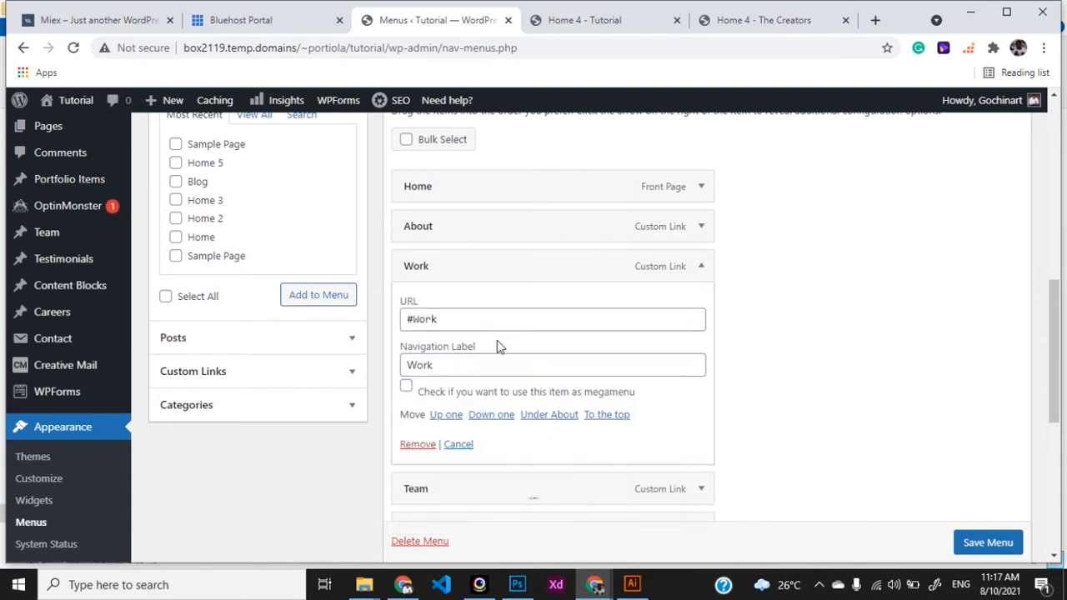
{"action": "left_click_drag", "start_coordinate": [479, 365], "coordinate": [372, 379]}
{"action": "type", "text": "Pro"}
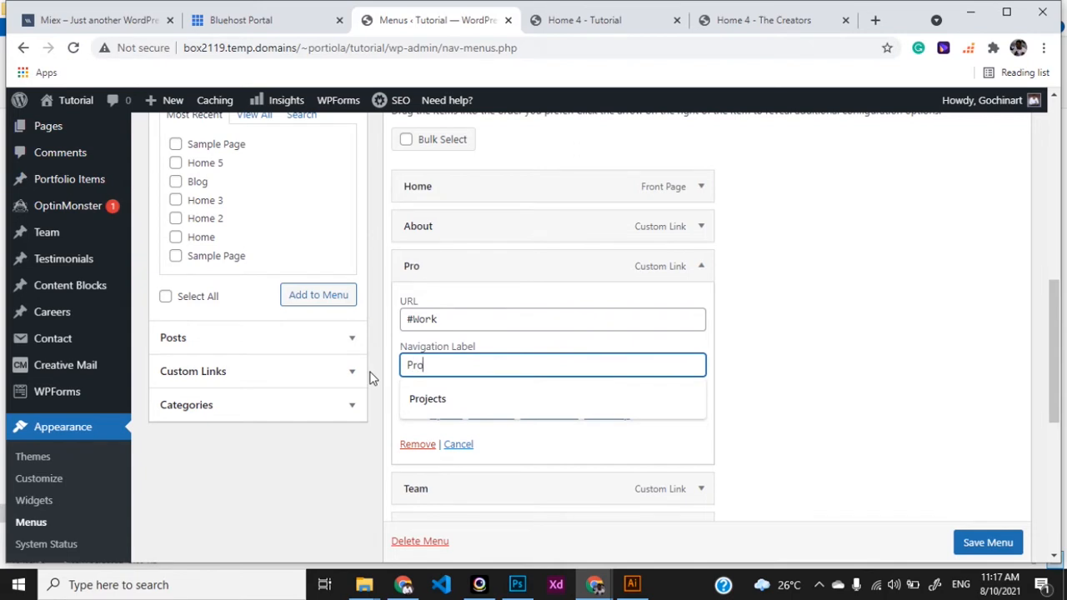
{"action": "type", "text": "jects"}
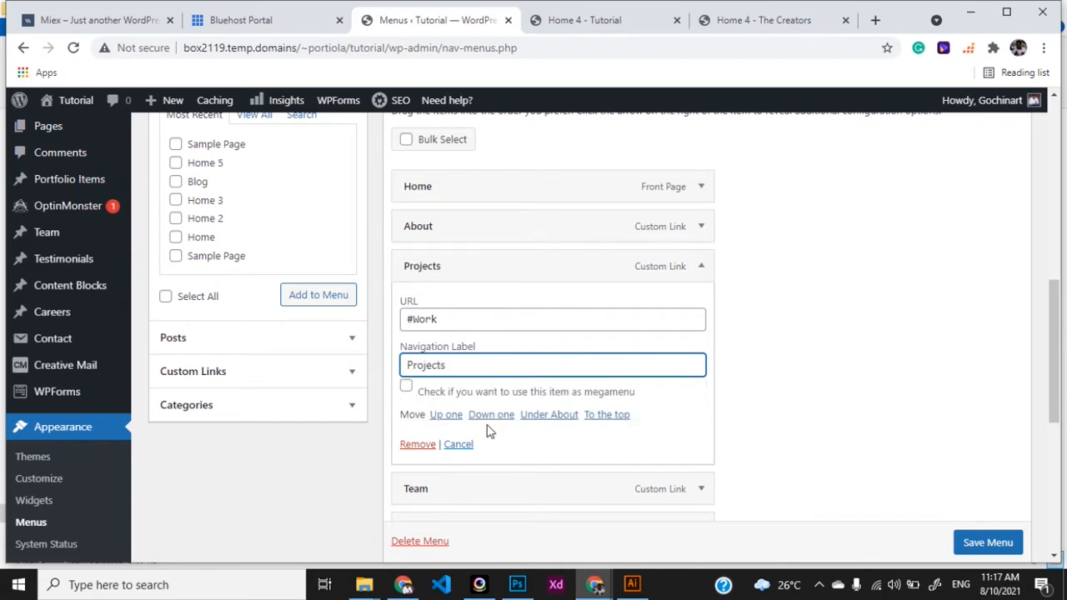
{"action": "left_click", "coordinate": [705, 266]}
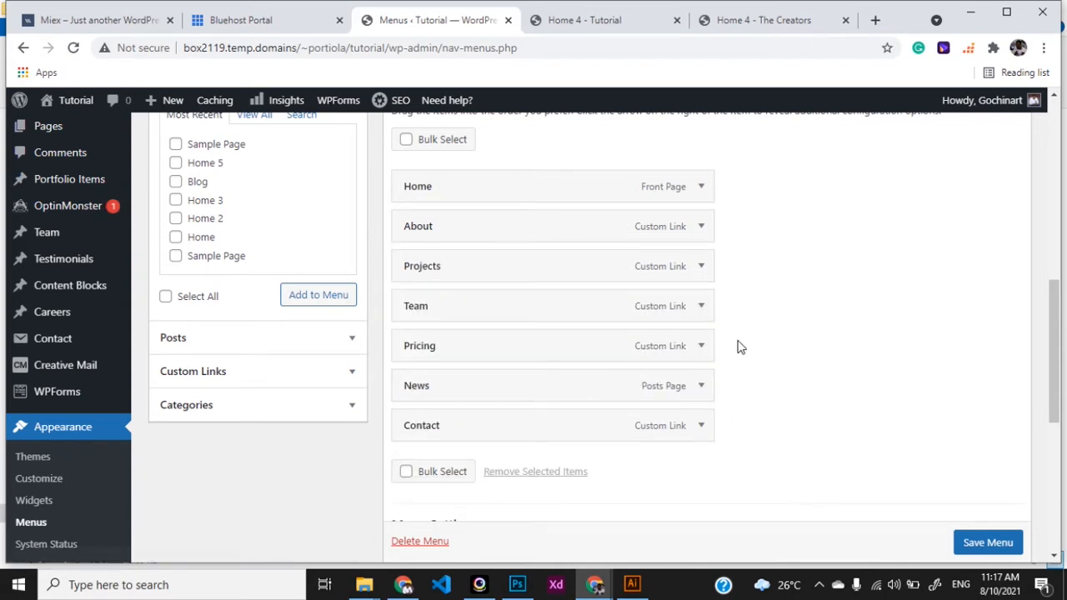
{"action": "scroll", "coordinate": [739, 345], "scroll_direction": "down", "scroll_amount": 1}
{"action": "scroll", "coordinate": [738, 346], "scroll_direction": "down", "scroll_amount": 1}
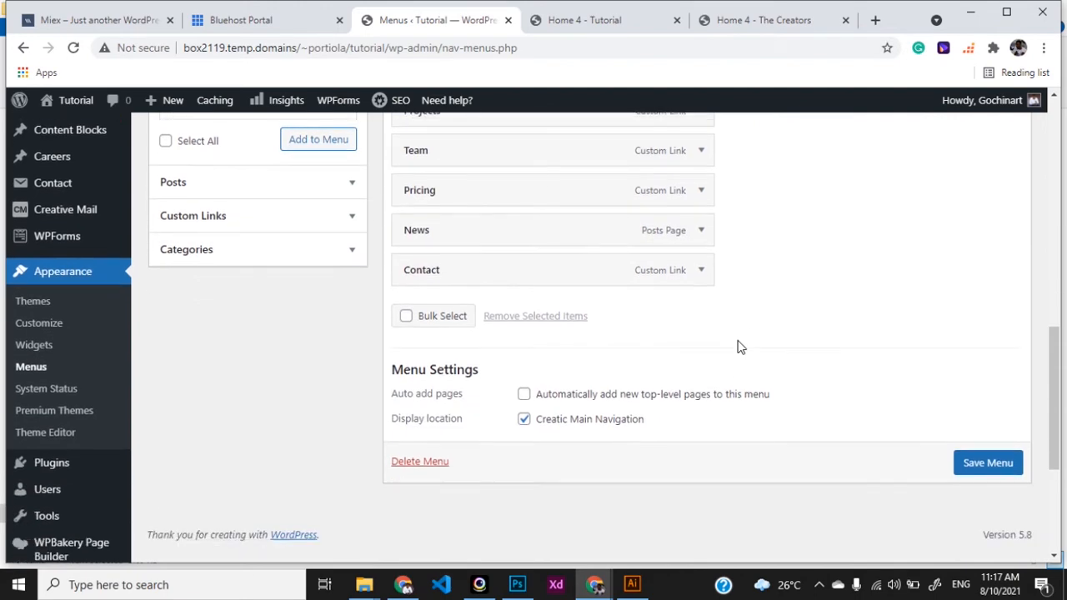
{"action": "scroll", "coordinate": [788, 309], "scroll_direction": "up", "scroll_amount": 4}
{"action": "scroll", "coordinate": [789, 305], "scroll_direction": "down", "scroll_amount": 2}
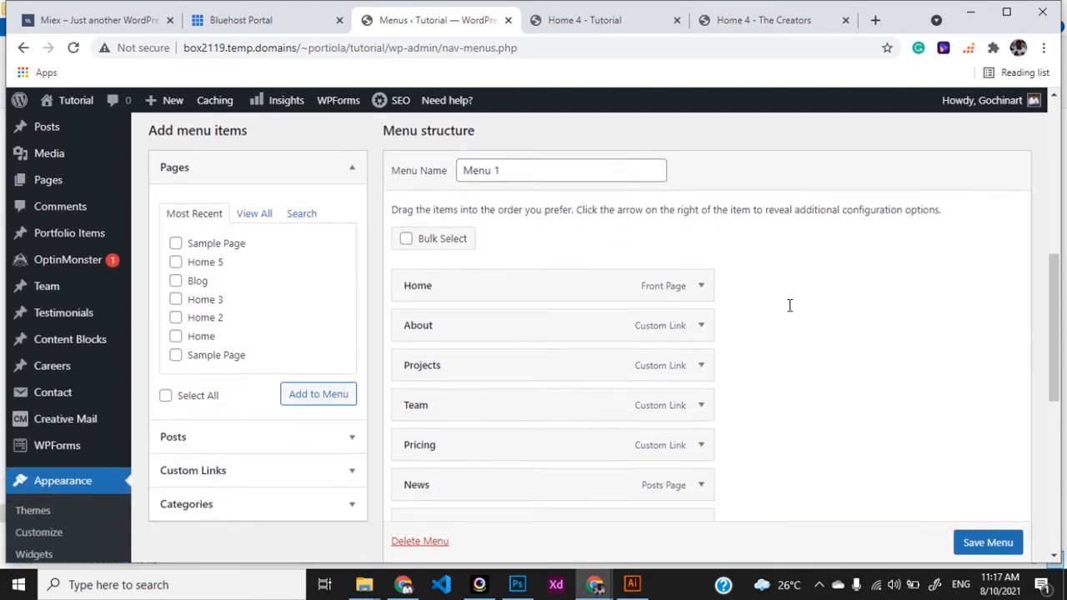
{"action": "scroll", "coordinate": [790, 308], "scroll_direction": "up", "scroll_amount": 1}
Rename the menu from 'Menu 1' to 'My Menu'
{"action": "left_click_drag", "start_coordinate": [518, 209], "coordinate": [455, 215]}
{"action": "type", "text": "My "}
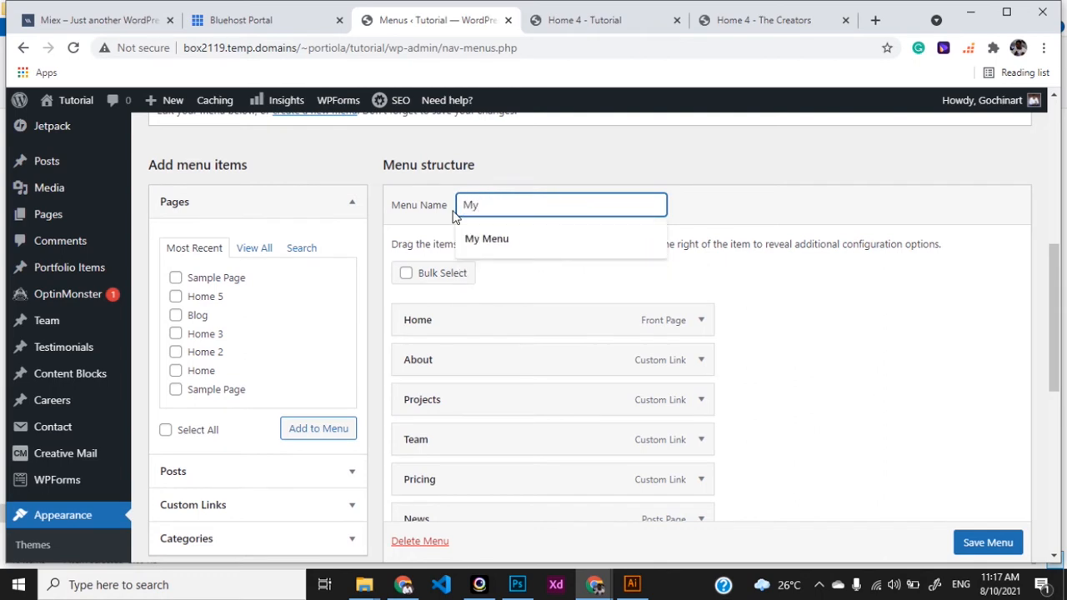
{"action": "type", "text": "Menu"}
{"action": "left_click", "coordinate": [510, 262]}
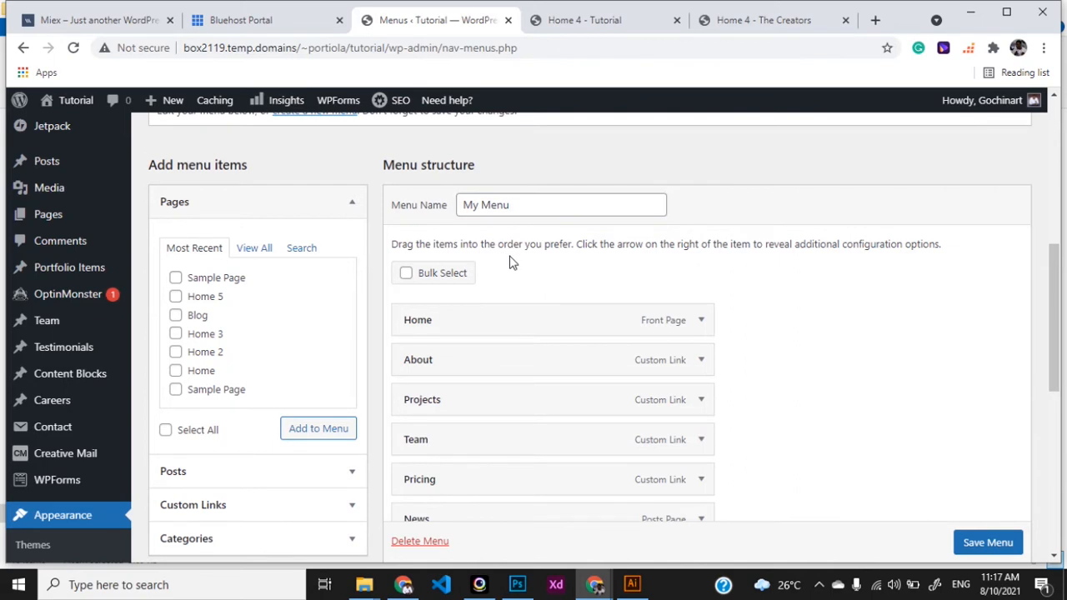
{"action": "scroll", "coordinate": [510, 261], "scroll_direction": "down", "scroll_amount": 3}
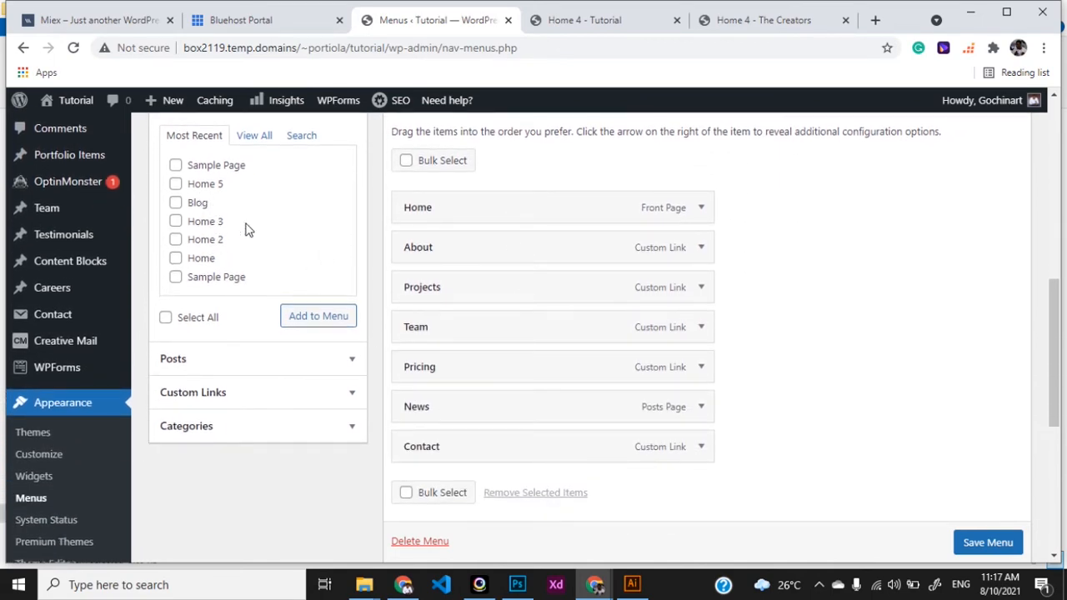
{"action": "scroll", "coordinate": [676, 247], "scroll_direction": "up", "scroll_amount": 4}
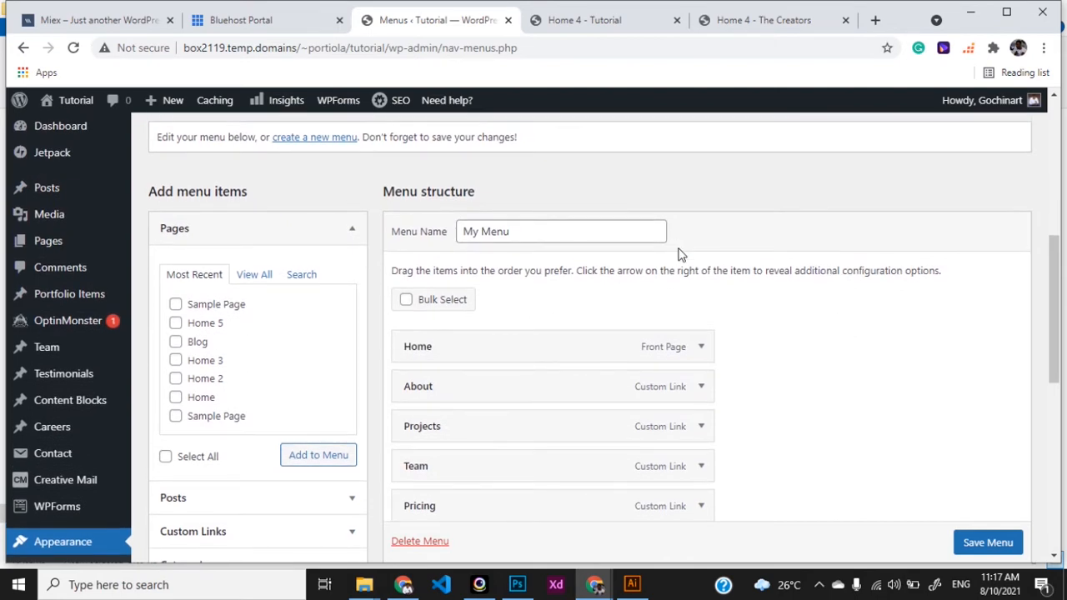
List all available pages, then expand the Custom Links form with its URL and Link Text fields
{"action": "scroll", "coordinate": [210, 373], "scroll_direction": "down", "scroll_amount": 2}
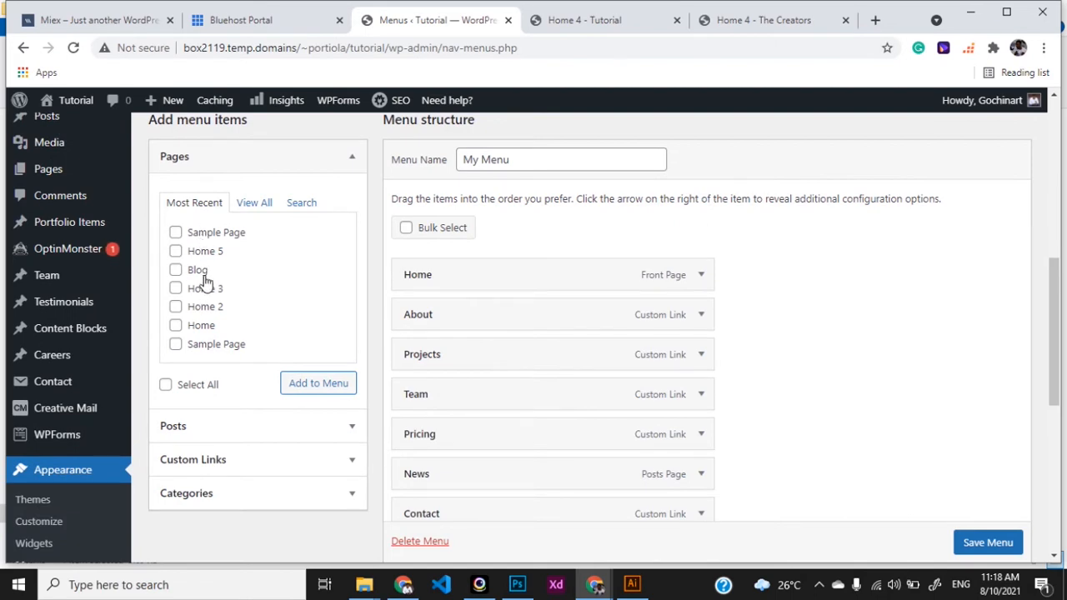
{"action": "left_click", "coordinate": [252, 203]}
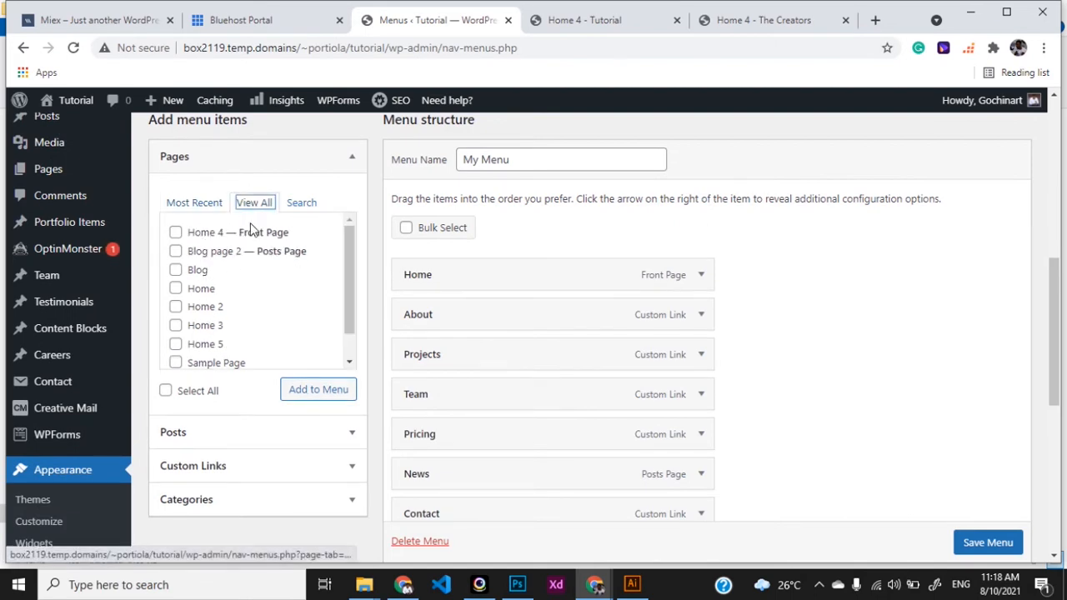
{"action": "scroll", "coordinate": [254, 243], "scroll_direction": "down", "scroll_amount": 1}
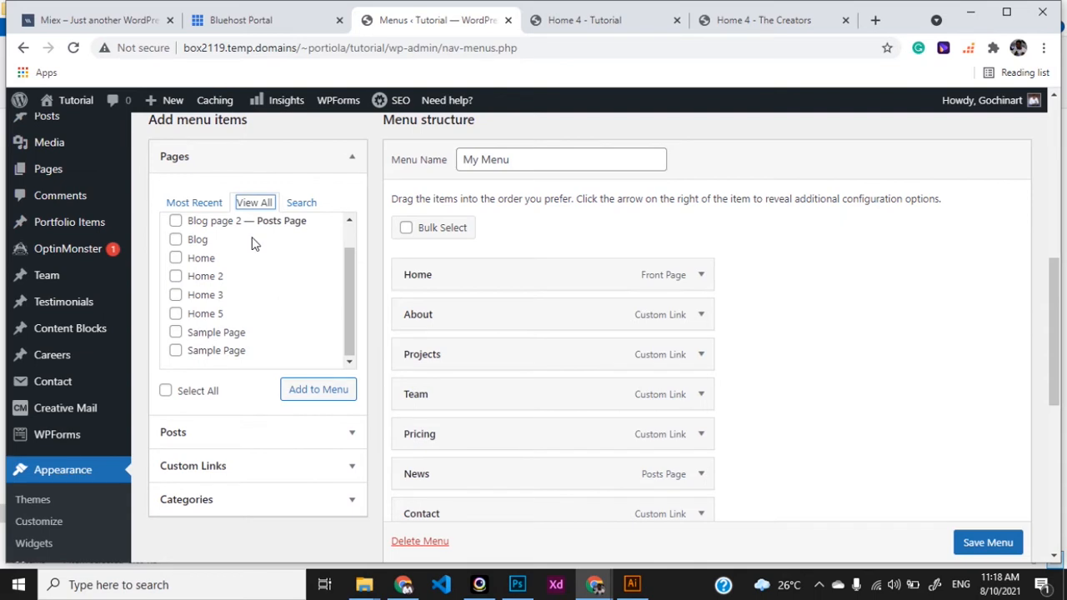
{"action": "scroll", "coordinate": [254, 242], "scroll_direction": "up", "scroll_amount": 1}
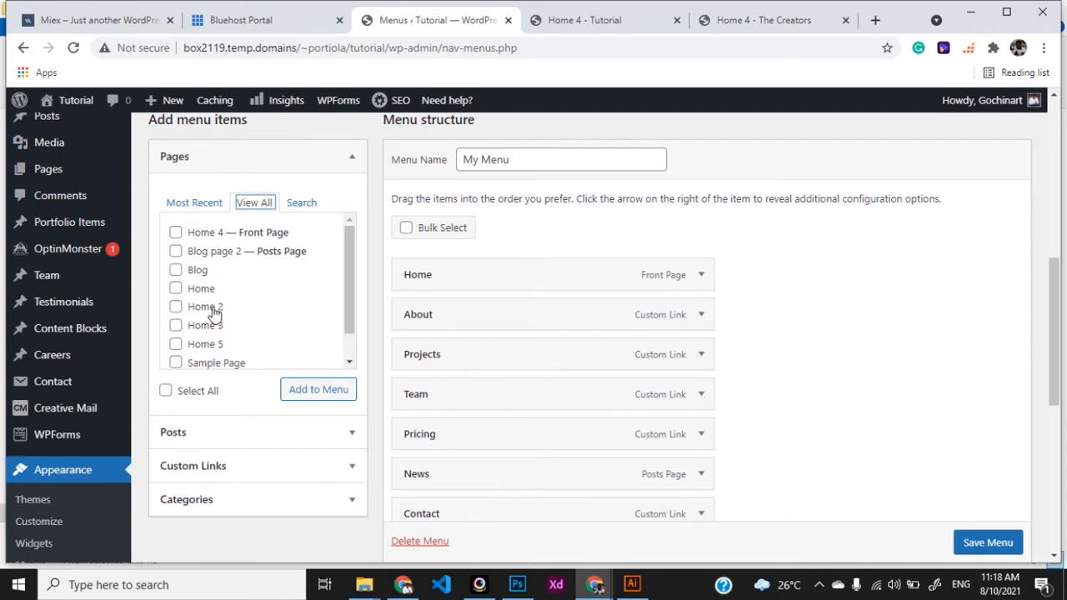
{"action": "scroll", "coordinate": [236, 281], "scroll_direction": "down", "scroll_amount": 1}
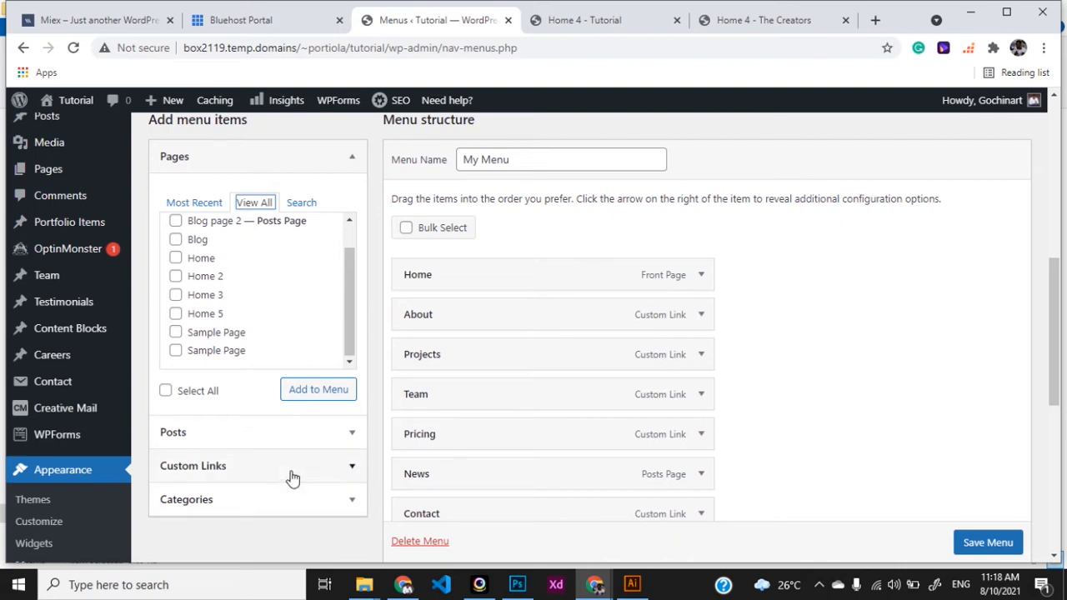
{"action": "scroll", "coordinate": [554, 416], "scroll_direction": "down", "scroll_amount": 1}
{"action": "scroll", "coordinate": [558, 421], "scroll_direction": "down", "scroll_amount": 1}
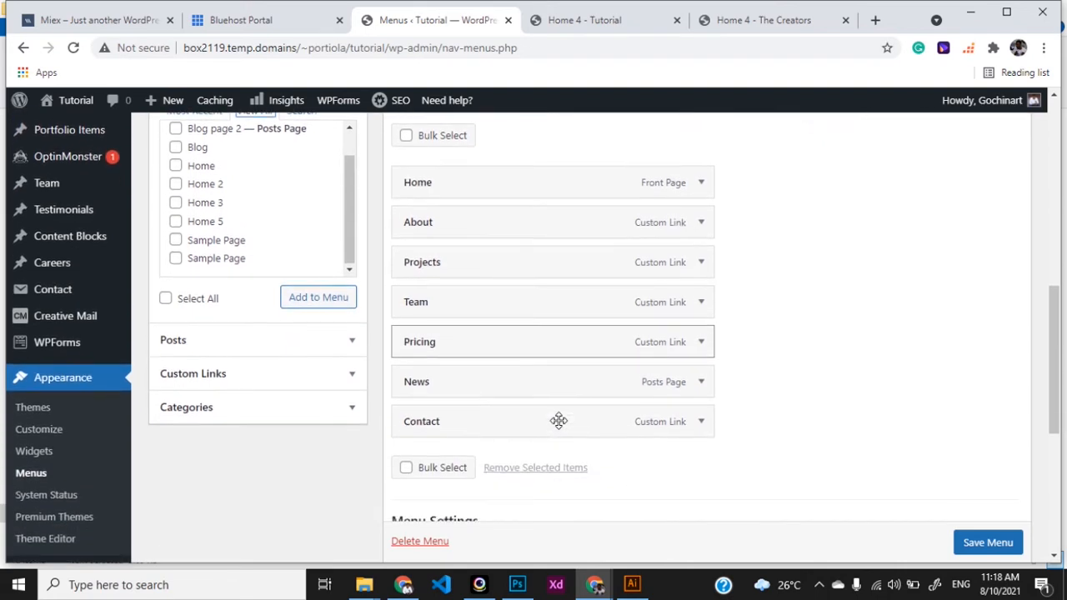
{"action": "left_click", "coordinate": [351, 375]}
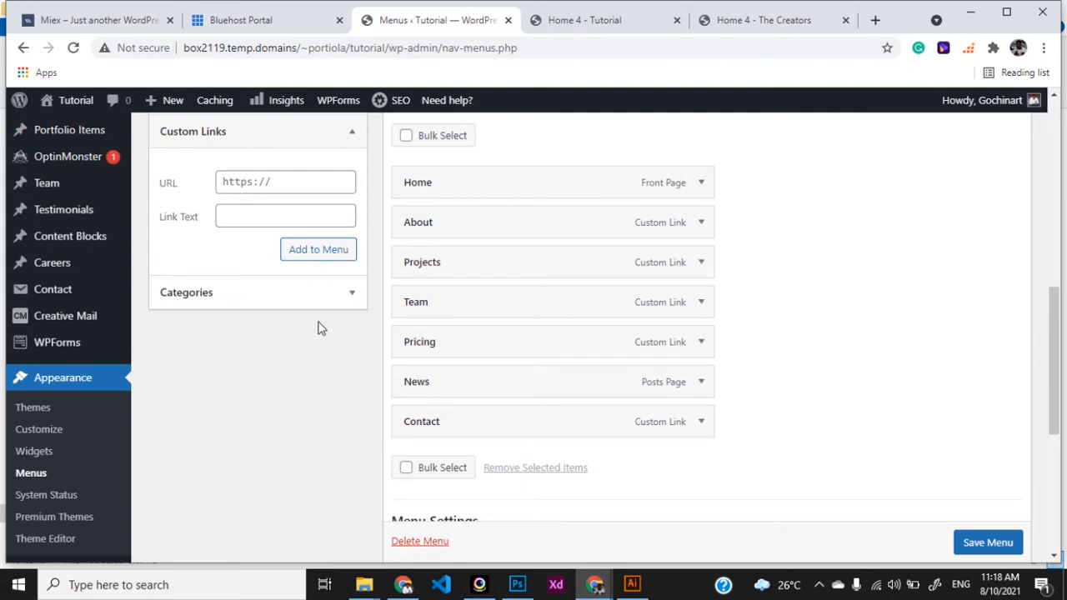
{"action": "scroll", "coordinate": [321, 327], "scroll_direction": "up", "scroll_amount": 1}
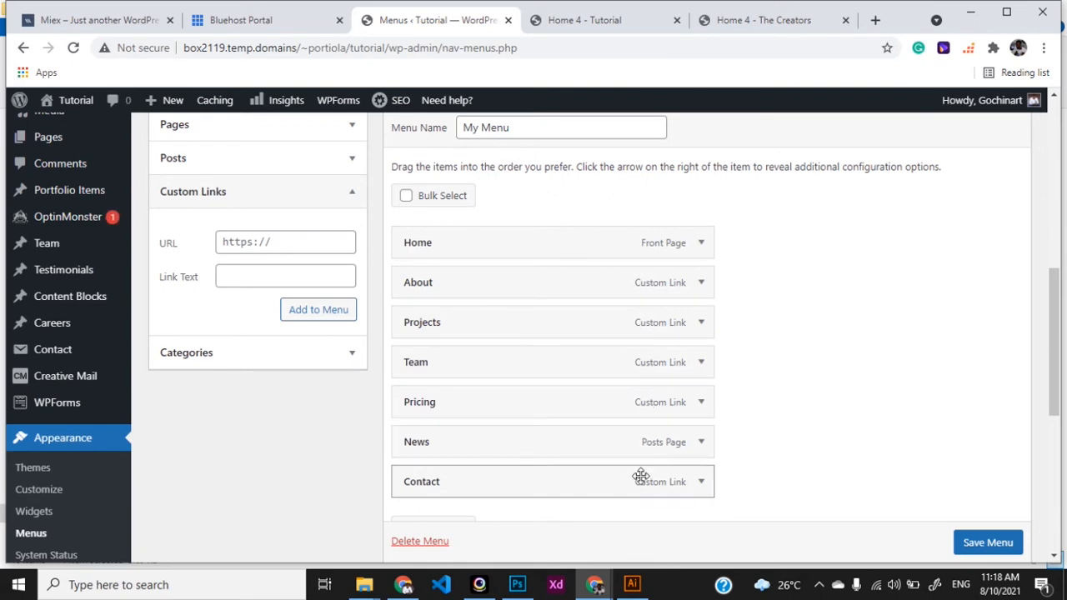
Expand the About menu item and select its #About URL text
{"action": "left_click", "coordinate": [700, 283]}
{"action": "scroll", "coordinate": [764, 336], "scroll_direction": "down", "scroll_amount": 1}
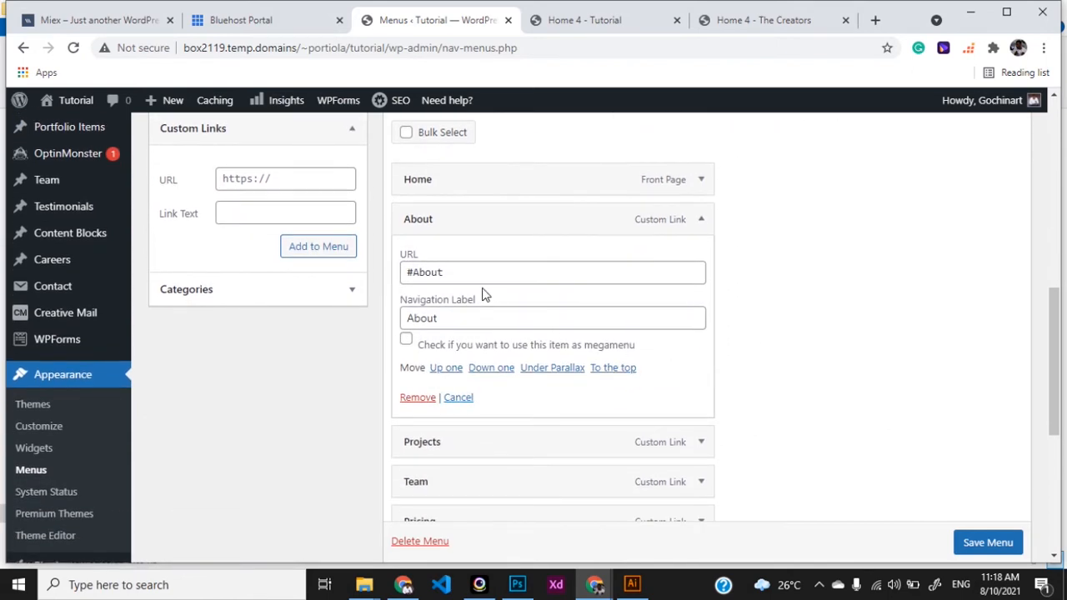
{"action": "left_click_drag", "start_coordinate": [446, 278], "coordinate": [404, 278]}
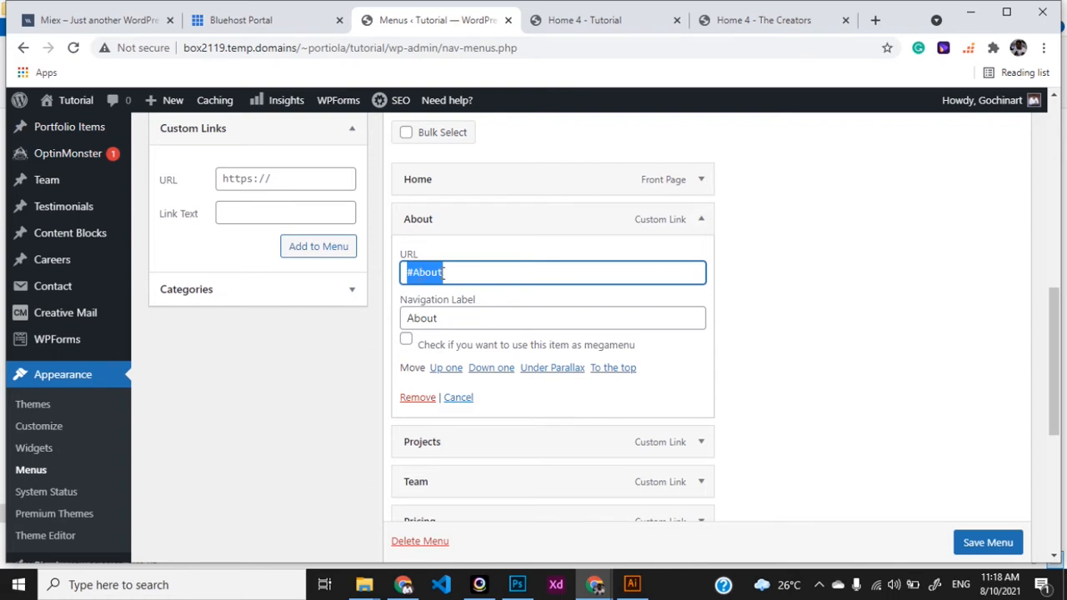
{"action": "left_click", "coordinate": [413, 276]}
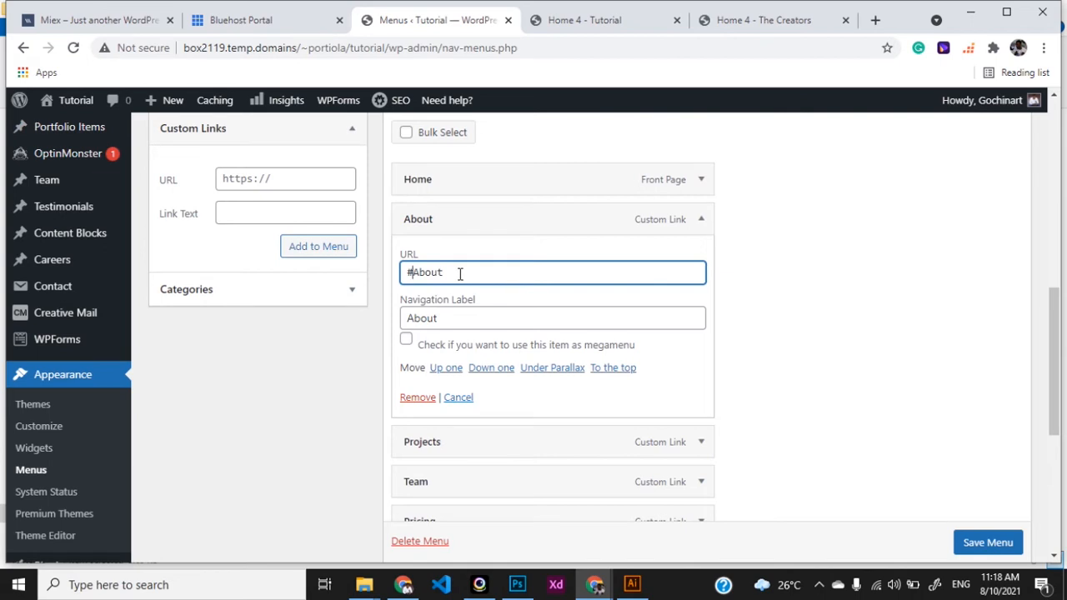
{"action": "left_click_drag", "start_coordinate": [460, 275], "coordinate": [404, 278]}
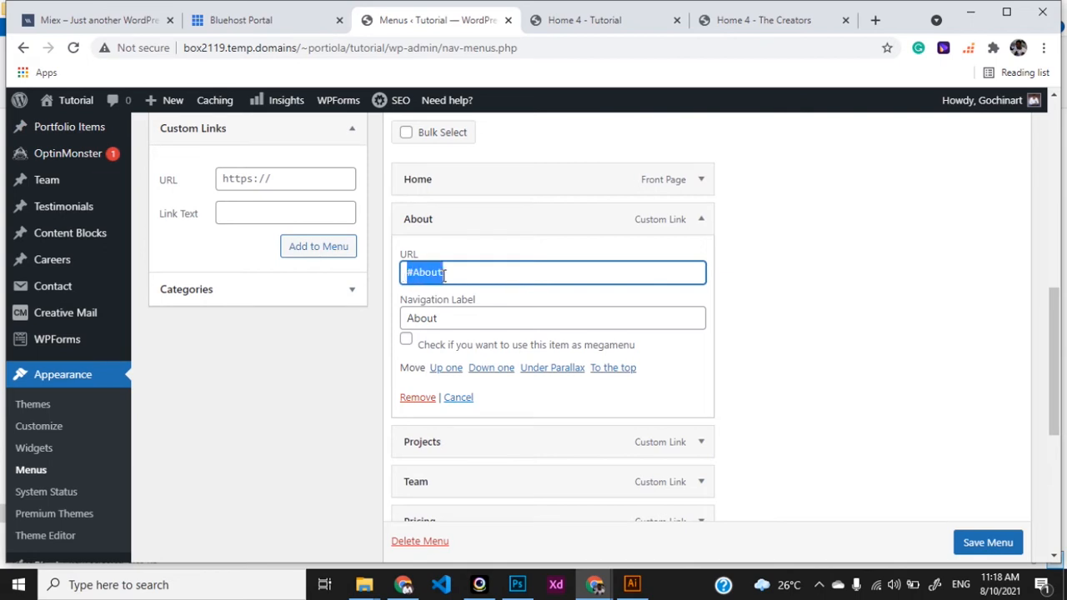
On the live site, follow the Team header link to the Meet the creatic experts section
{"action": "left_click", "coordinate": [573, 24]}
{"action": "scroll", "coordinate": [546, 245], "scroll_direction": "up", "scroll_amount": 5}
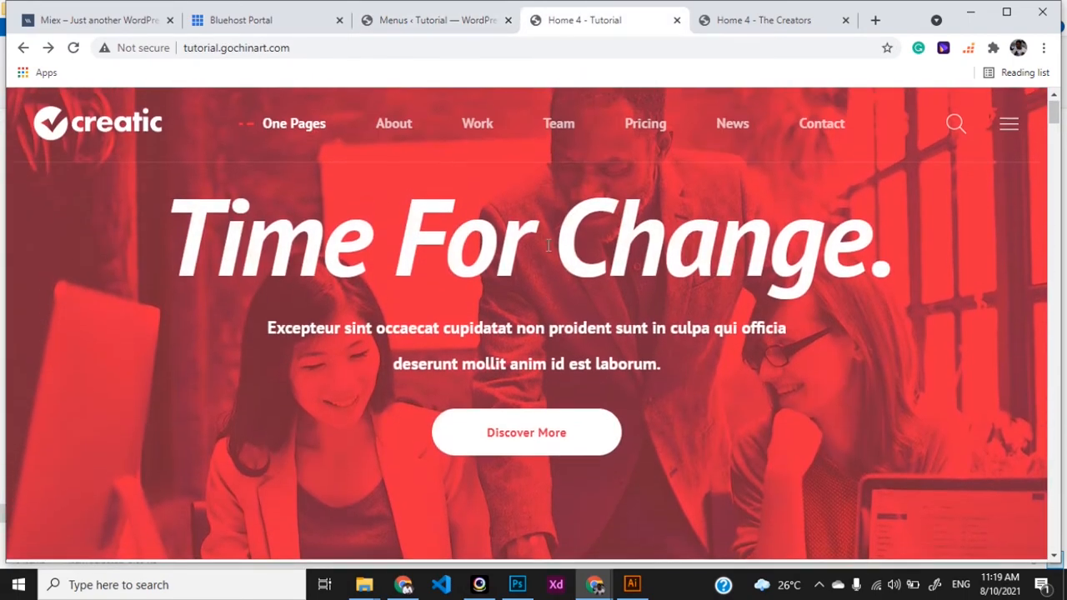
{"action": "left_click", "coordinate": [560, 130]}
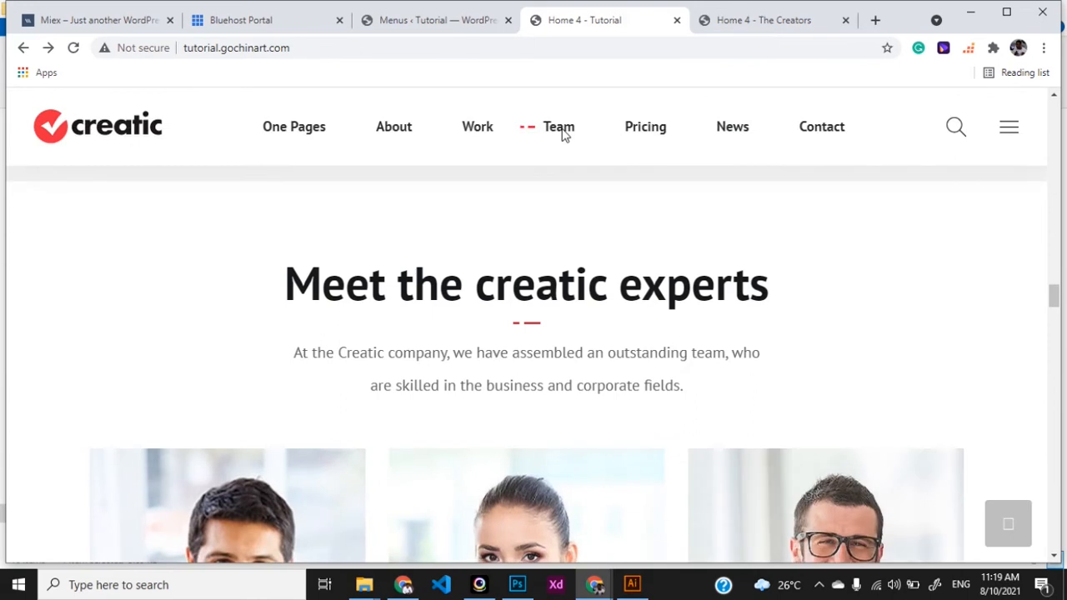
{"action": "left_click", "coordinate": [450, 20]}
Leave the About item's #About address unchanged and collapse its settings
{"action": "left_click_drag", "start_coordinate": [454, 275], "coordinate": [414, 273]}
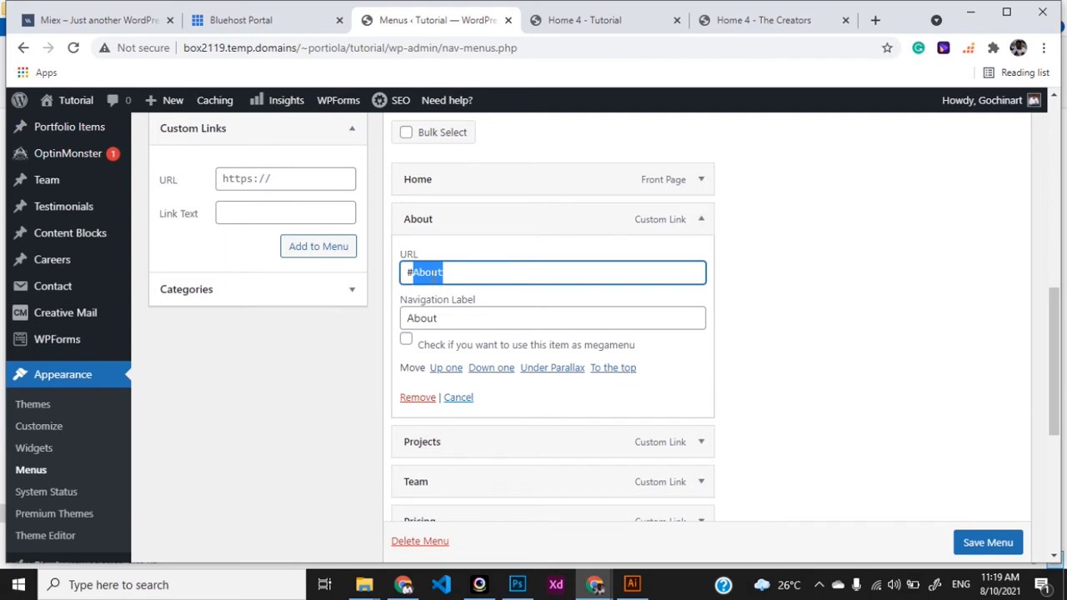
{"action": "left_click", "coordinate": [567, 20]}
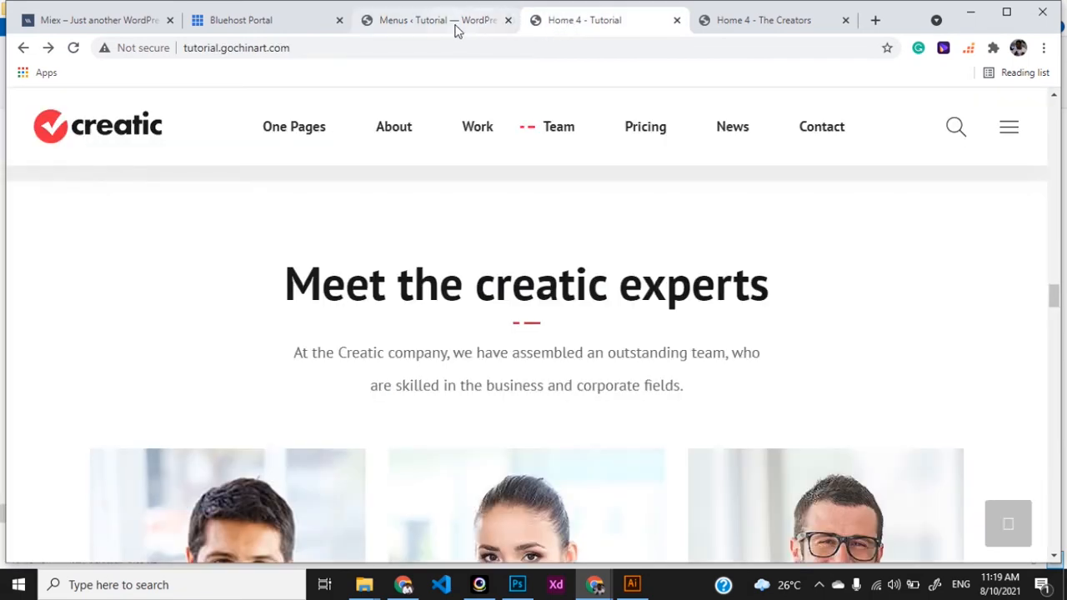
{"action": "left_click", "coordinate": [458, 25]}
{"action": "left_click", "coordinate": [457, 271]}
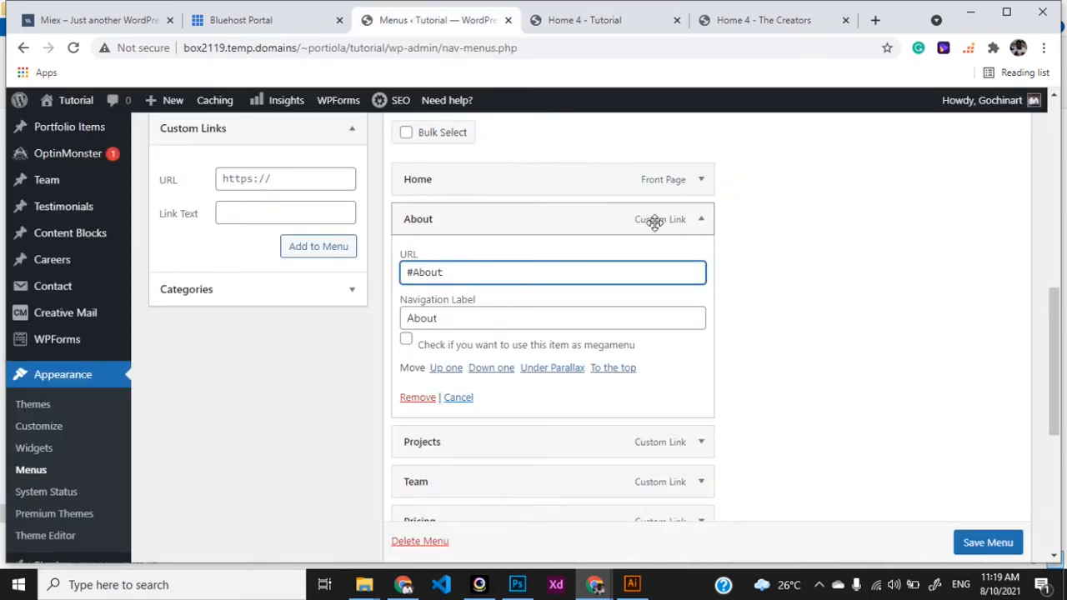
{"action": "left_click", "coordinate": [699, 221]}
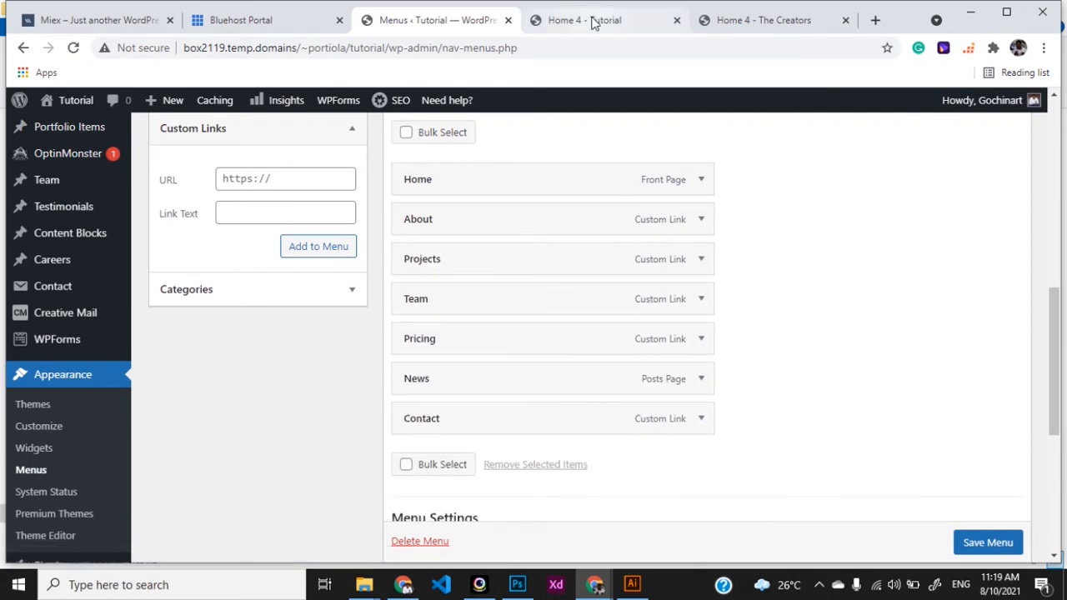
Glance over the live Creatic site again and return to the menu editor
{"action": "left_click", "coordinate": [591, 20]}
{"action": "scroll", "coordinate": [610, 331], "scroll_direction": "down", "scroll_amount": 2}
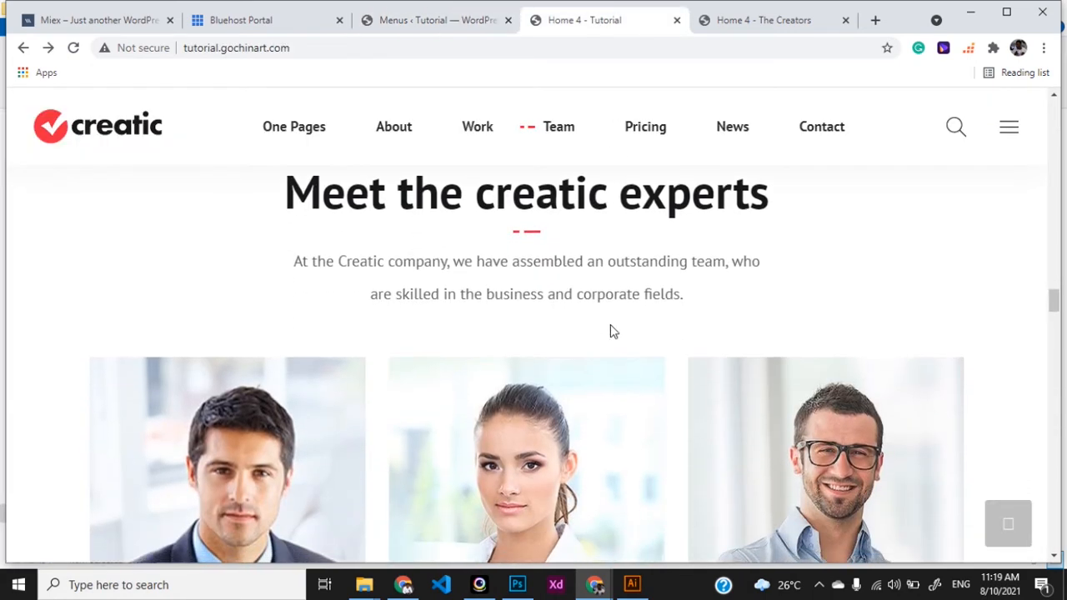
{"action": "left_click", "coordinate": [421, 23]}
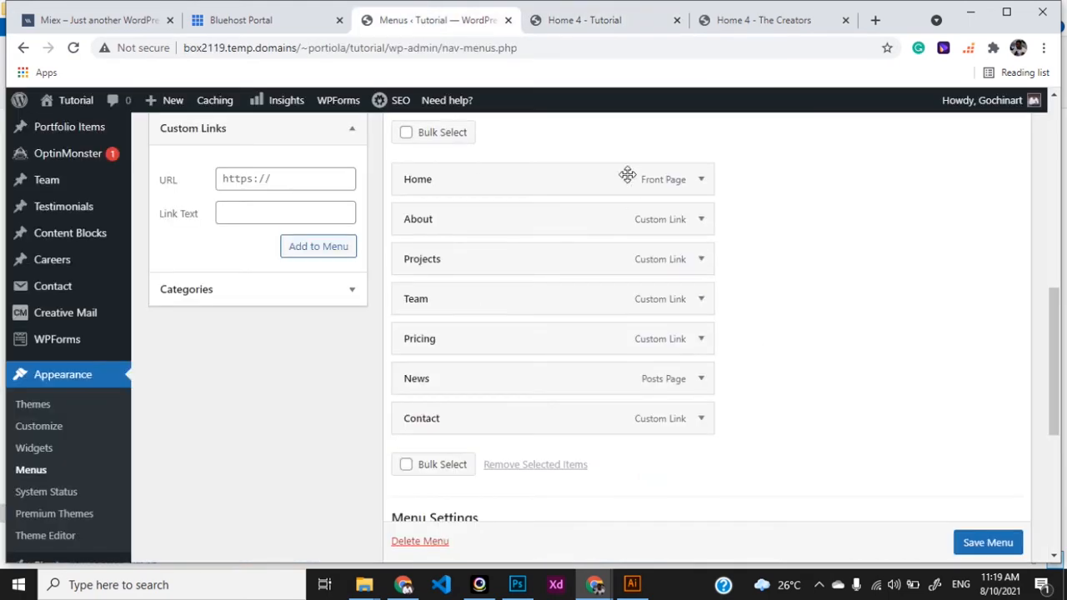
{"action": "left_click", "coordinate": [243, 178]}
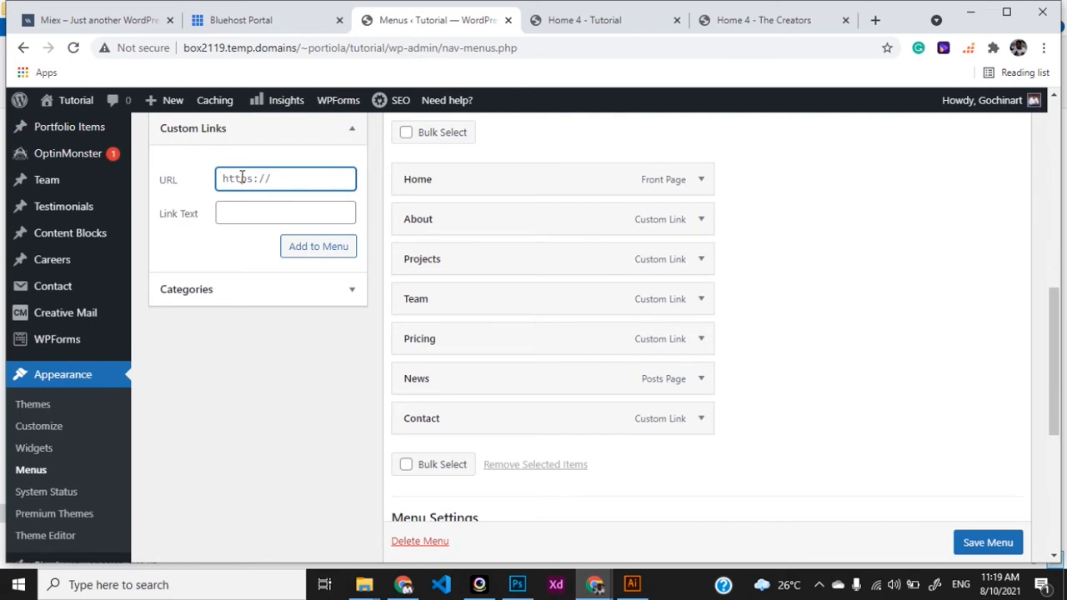
{"action": "left_click", "coordinate": [699, 419]}
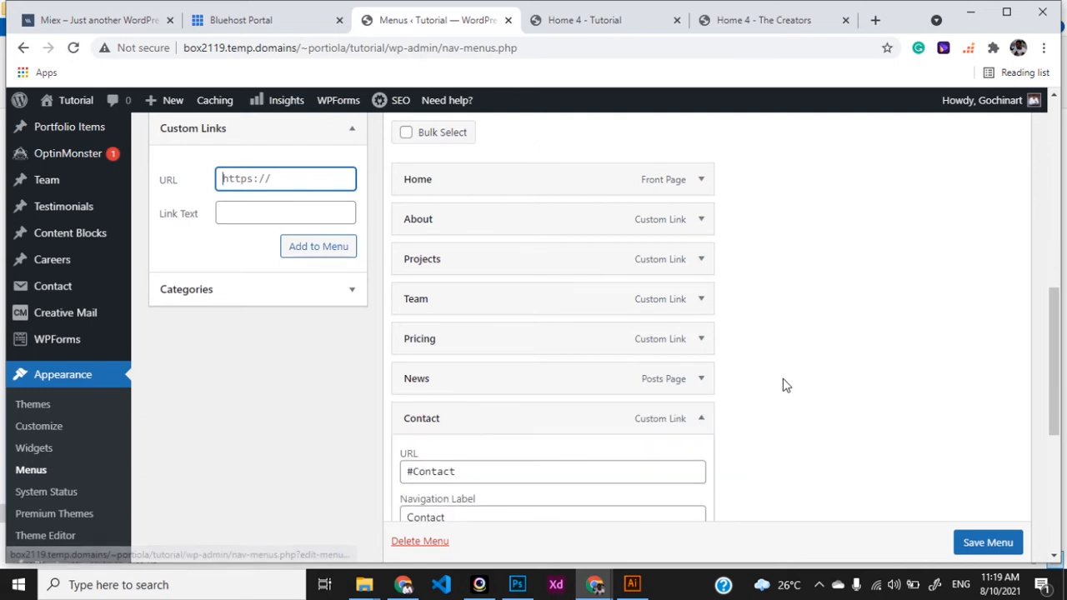
{"action": "scroll", "coordinate": [758, 396], "scroll_direction": "down", "scroll_amount": 1}
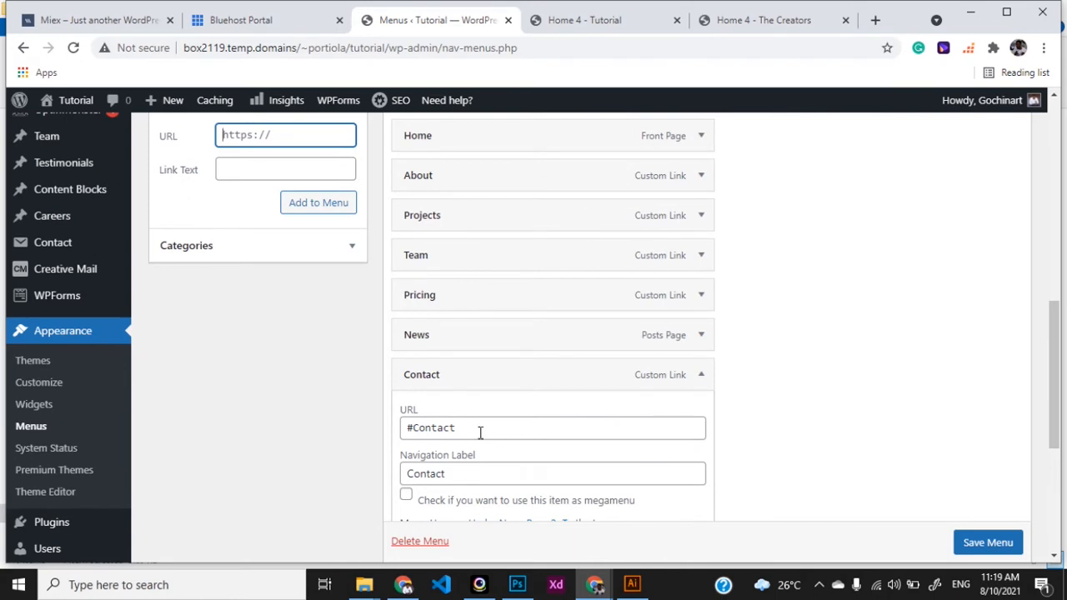
{"action": "left_click_drag", "start_coordinate": [480, 429], "coordinate": [404, 430]}
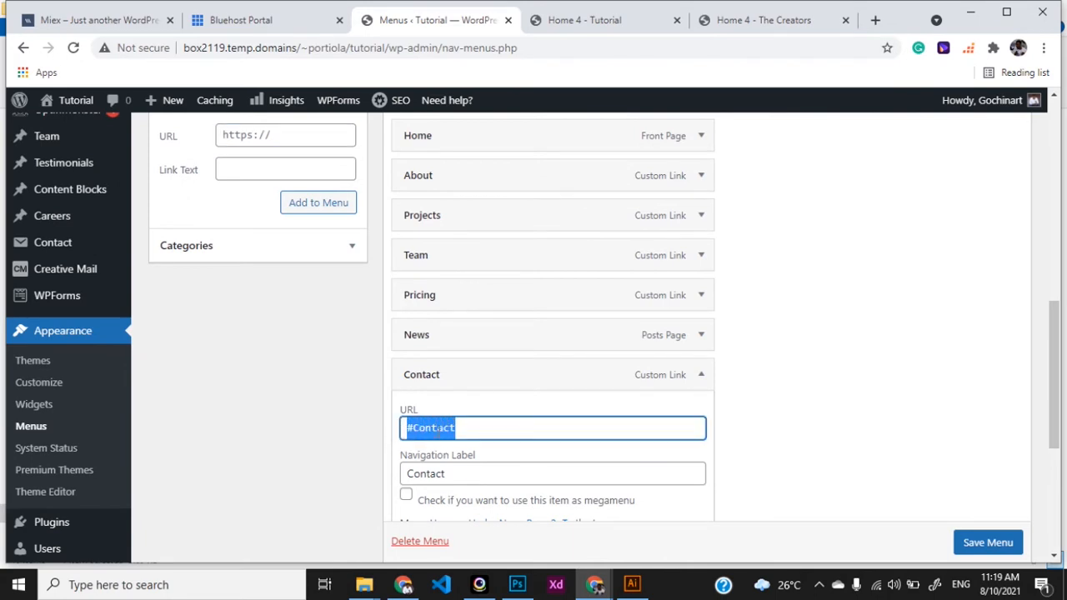
{"action": "left_click", "coordinate": [700, 376]}
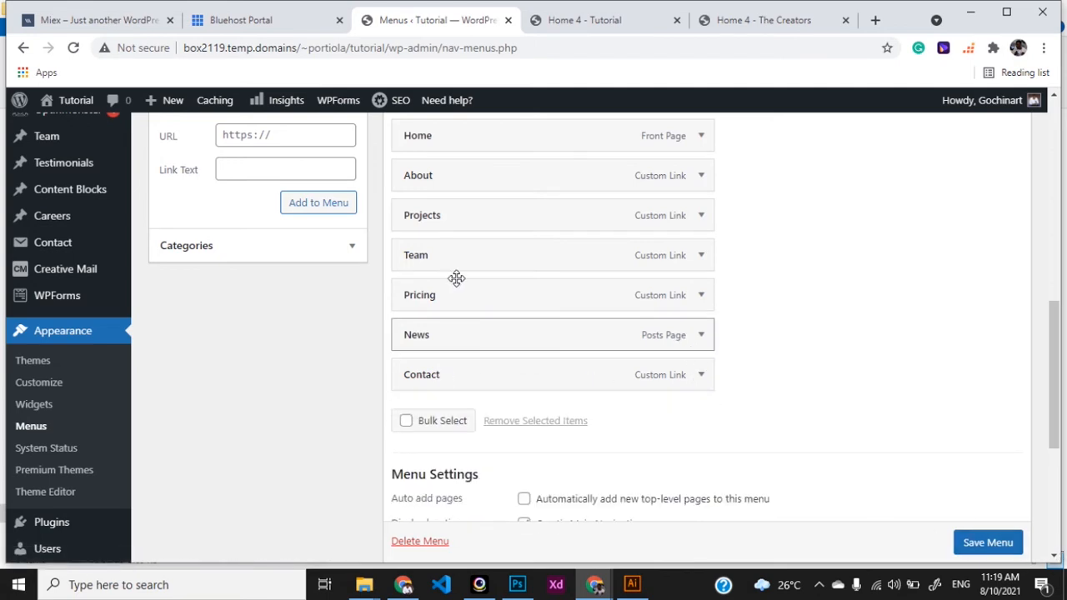
{"action": "scroll", "coordinate": [231, 176], "scroll_direction": "up", "scroll_amount": 1}
Add a 'Chat Me' custom link with a WhatsApp wa.me chat URL to My Menu
{"action": "left_click", "coordinate": [246, 189]}
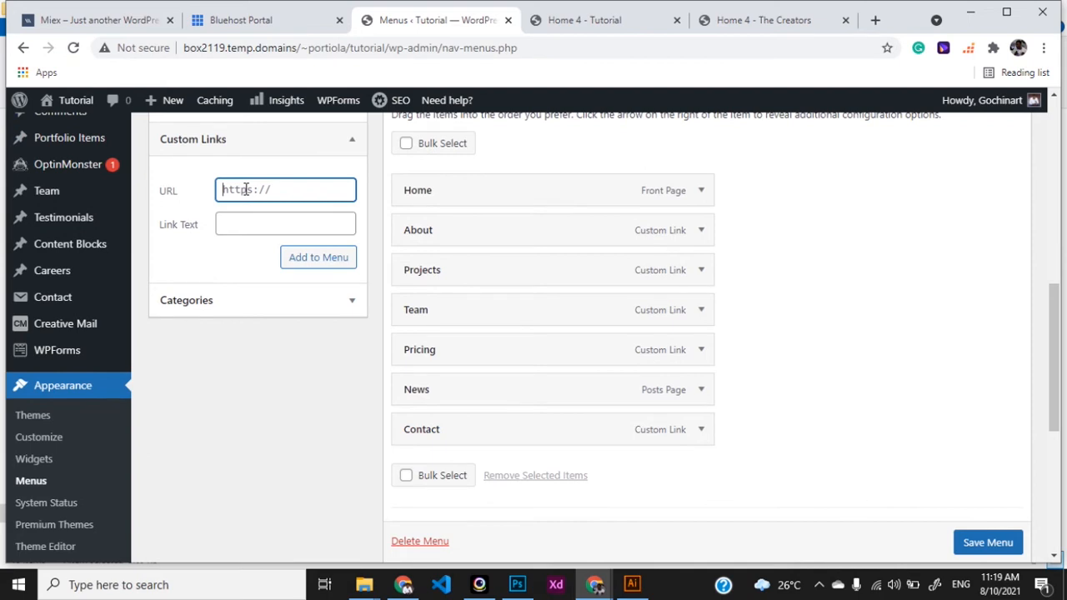
{"action": "left_click", "coordinate": [242, 220]}
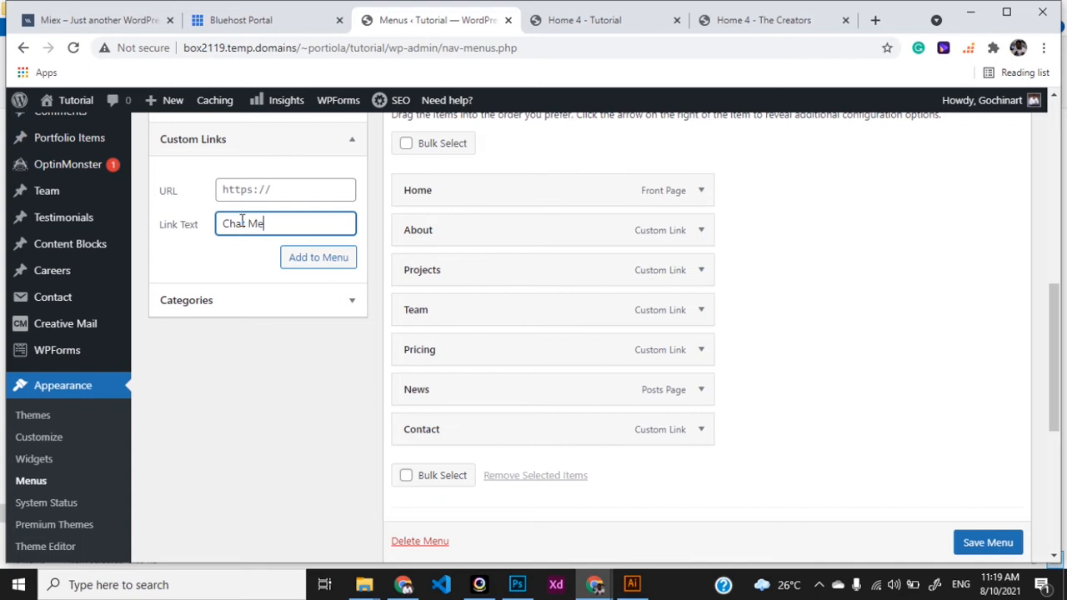
{"action": "left_click", "coordinate": [246, 190]}
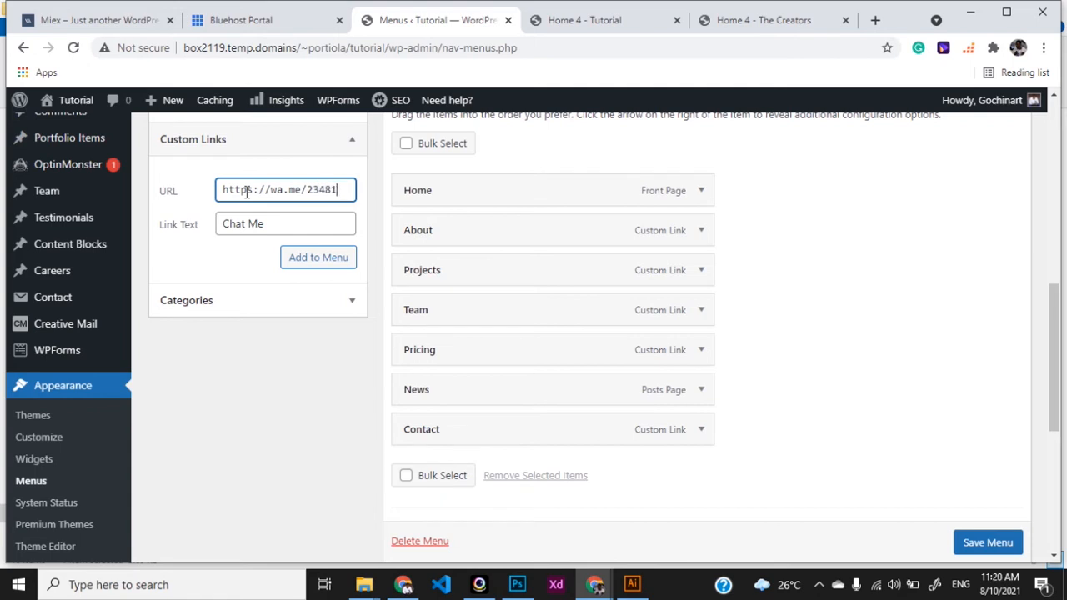
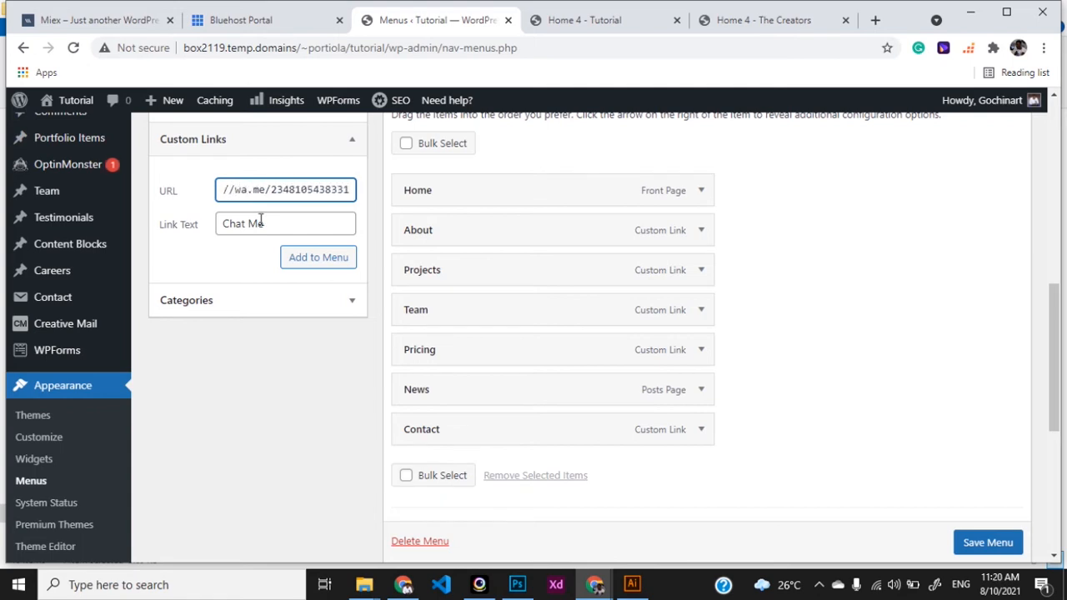
{"action": "left_click", "coordinate": [290, 258]}
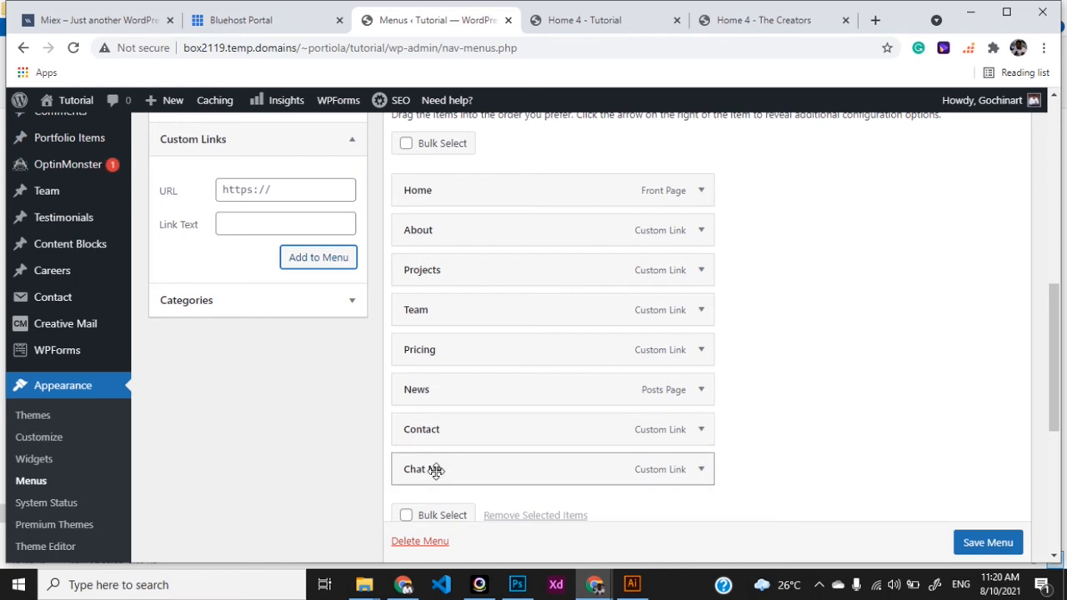
Briefly nest Chat Me under Contact, then move it back to the top menu level
{"action": "left_click_drag", "start_coordinate": [437, 472], "coordinate": [464, 471]}
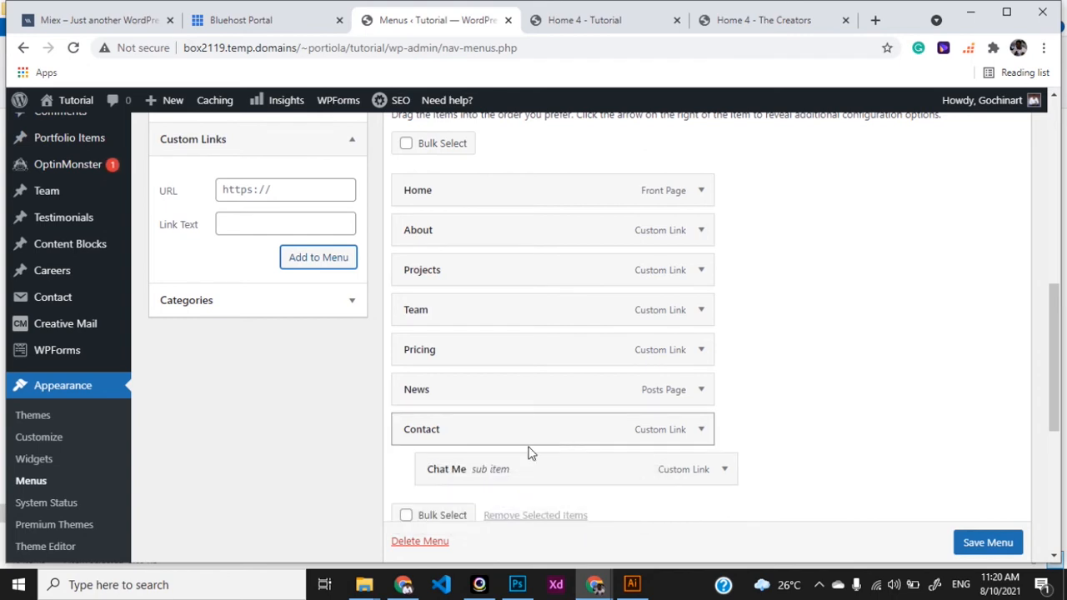
{"action": "left_click_drag", "start_coordinate": [493, 469], "coordinate": [486, 472]}
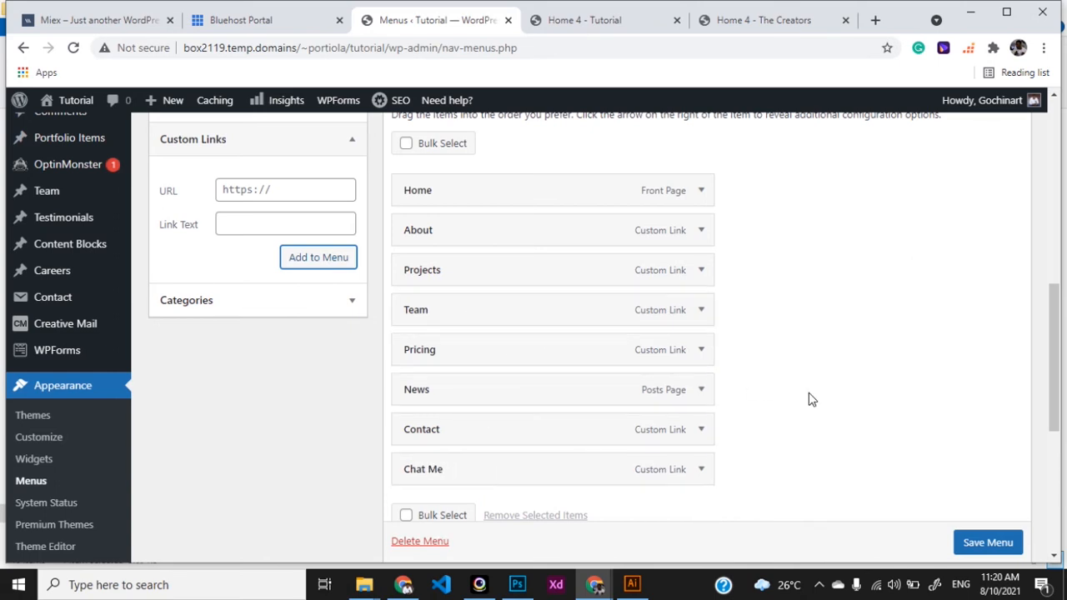
{"action": "scroll", "coordinate": [833, 416], "scroll_direction": "down", "scroll_amount": 2}
{"action": "left_click", "coordinate": [971, 531]}
{"action": "scroll", "coordinate": [973, 533], "scroll_direction": "down", "scroll_amount": 1}
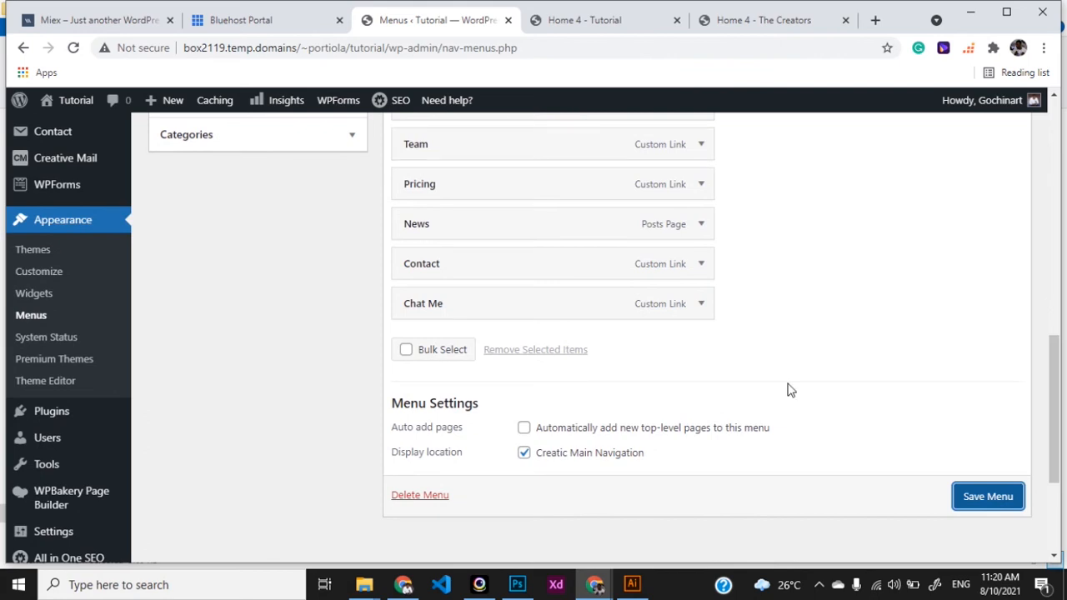
Save My Menu and go to the live Creatic Home 4 - Tutorial tab
{"action": "left_click", "coordinate": [990, 495]}
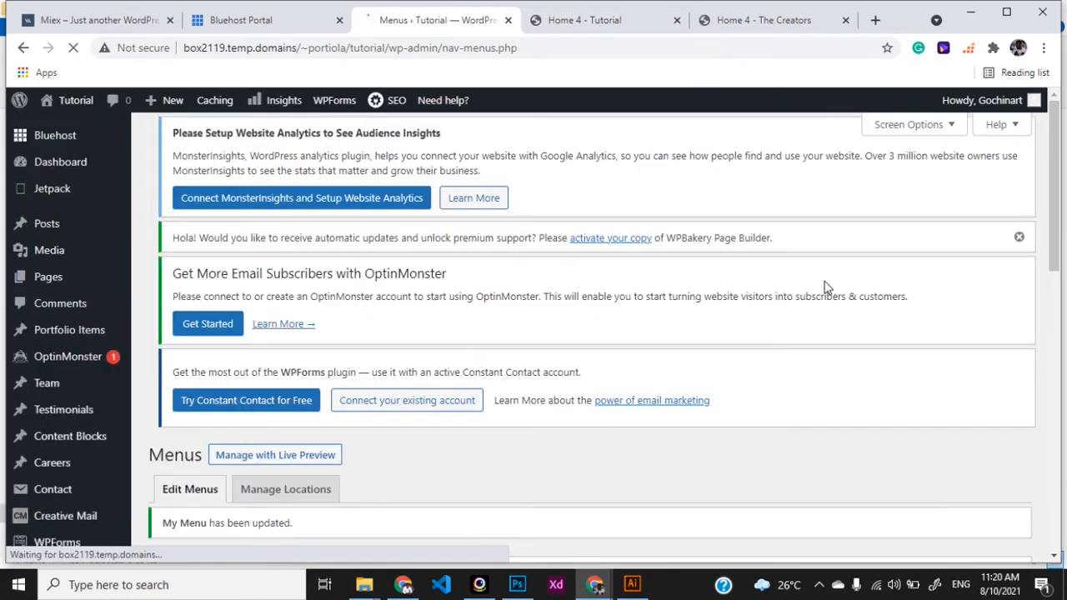
{"action": "scroll", "coordinate": [825, 288], "scroll_direction": "down", "scroll_amount": 1}
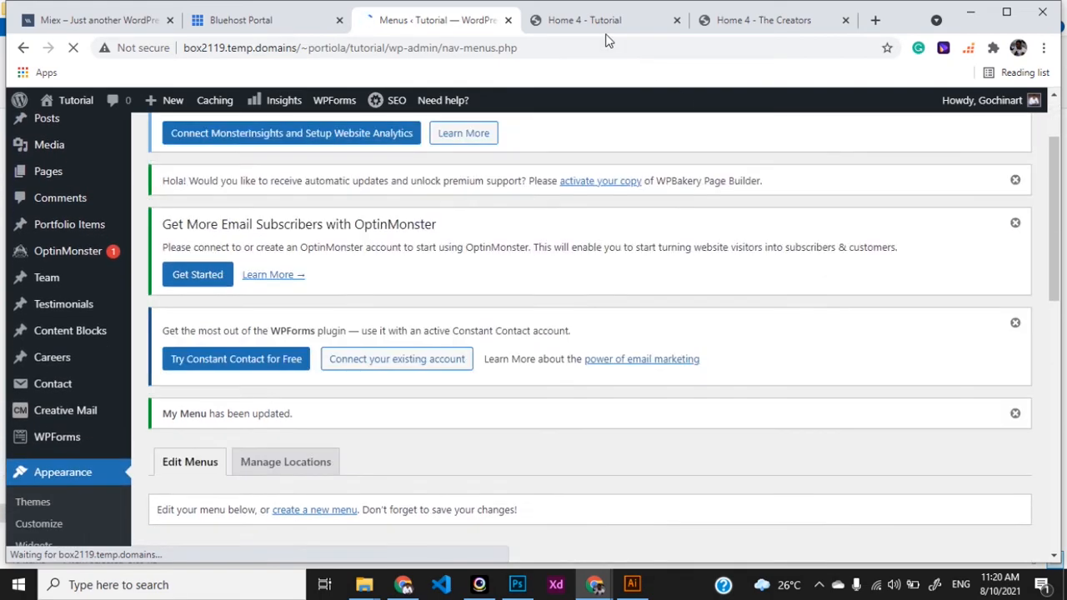
{"action": "left_click", "coordinate": [604, 23]}
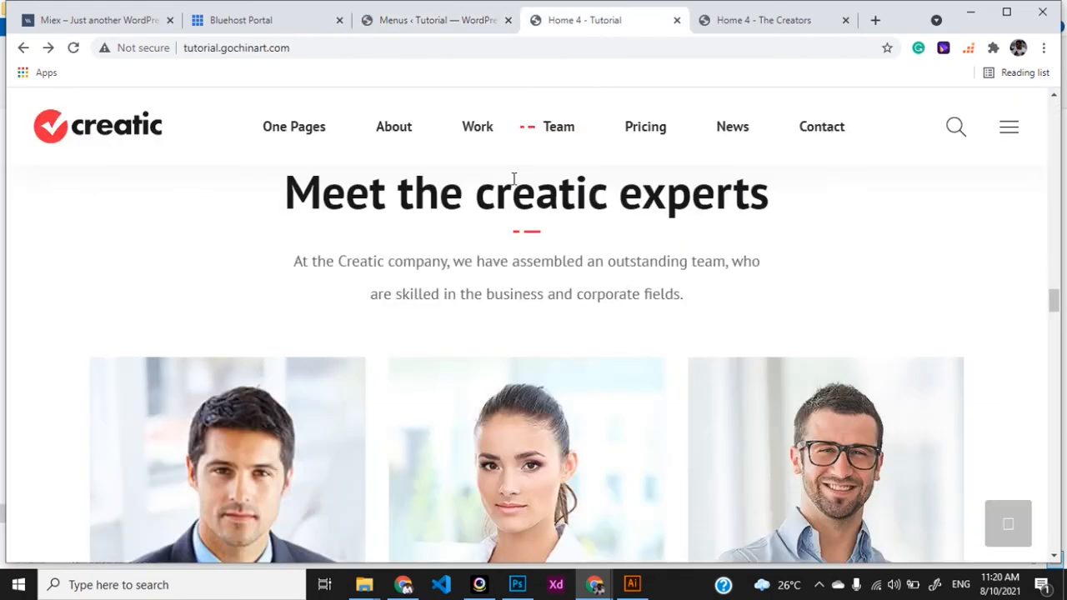
Reload the Creatic site at 100% zoom, test the header's Chat Me link, then close WhatsApp
{"action": "scroll", "coordinate": [515, 181], "scroll_direction": "up", "scroll_amount": 10}
{"action": "key", "text": "F5"}
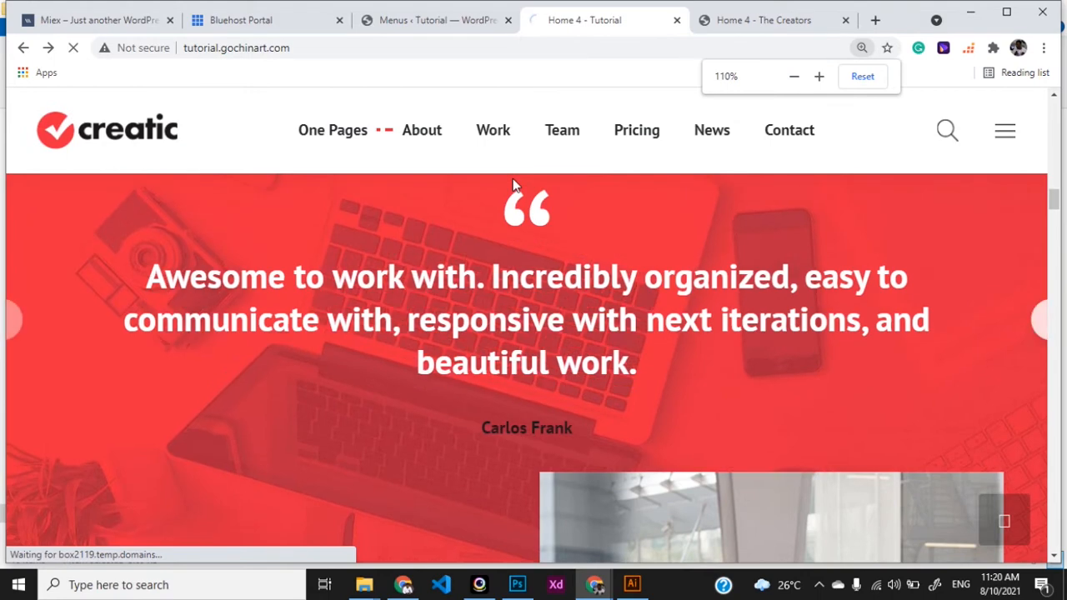
{"action": "left_click", "coordinate": [863, 76]}
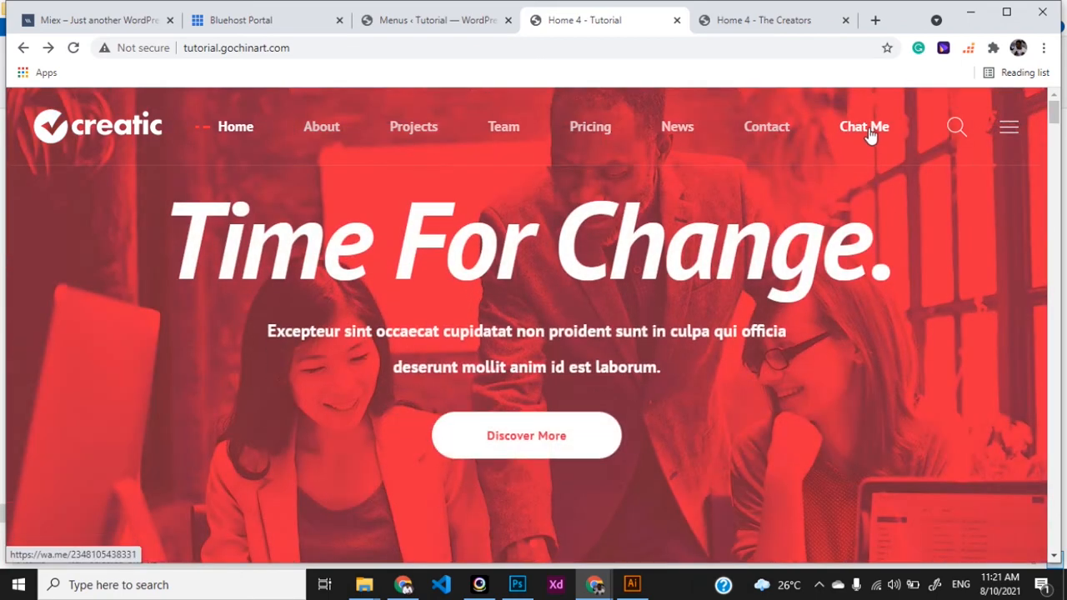
{"action": "left_click", "coordinate": [868, 132]}
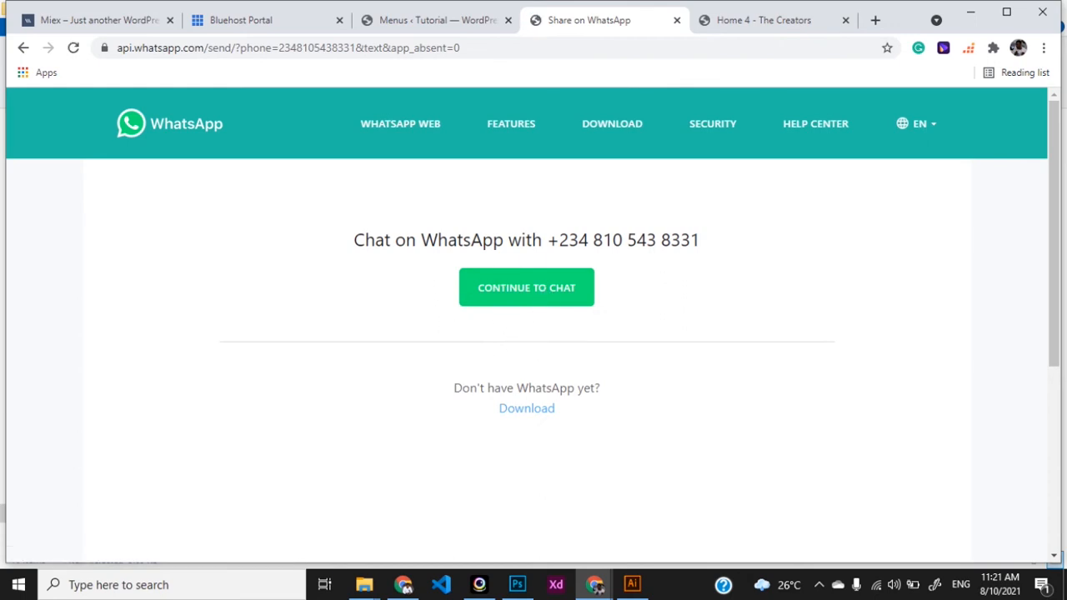
{"action": "left_click", "coordinate": [678, 20]}
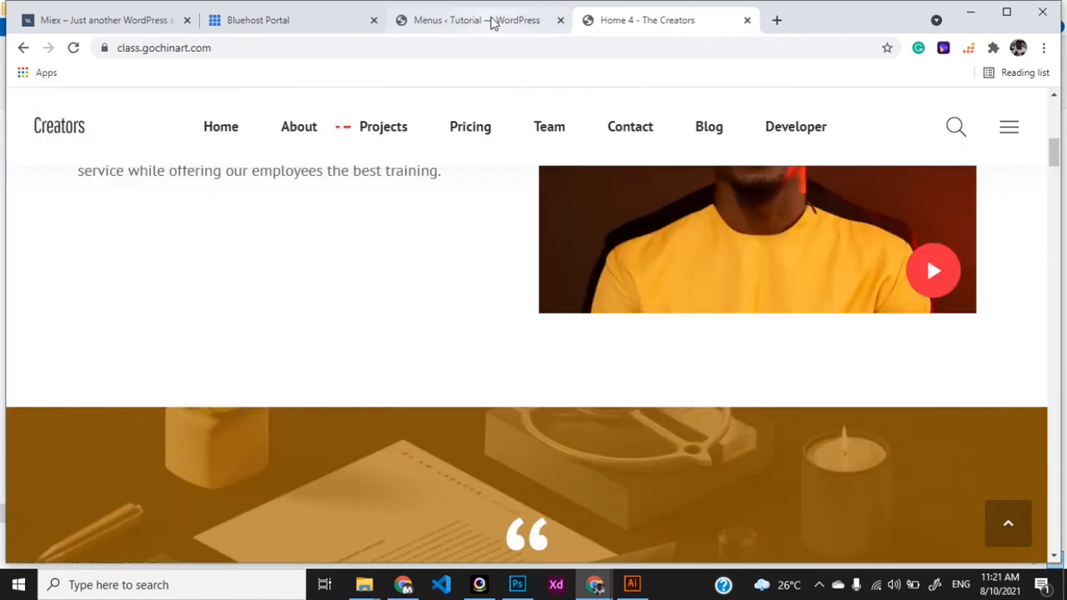
Reopen the closed tab, go back to the Creatic site, then return to WordPress Menus
{"action": "left_click", "coordinate": [492, 23]}
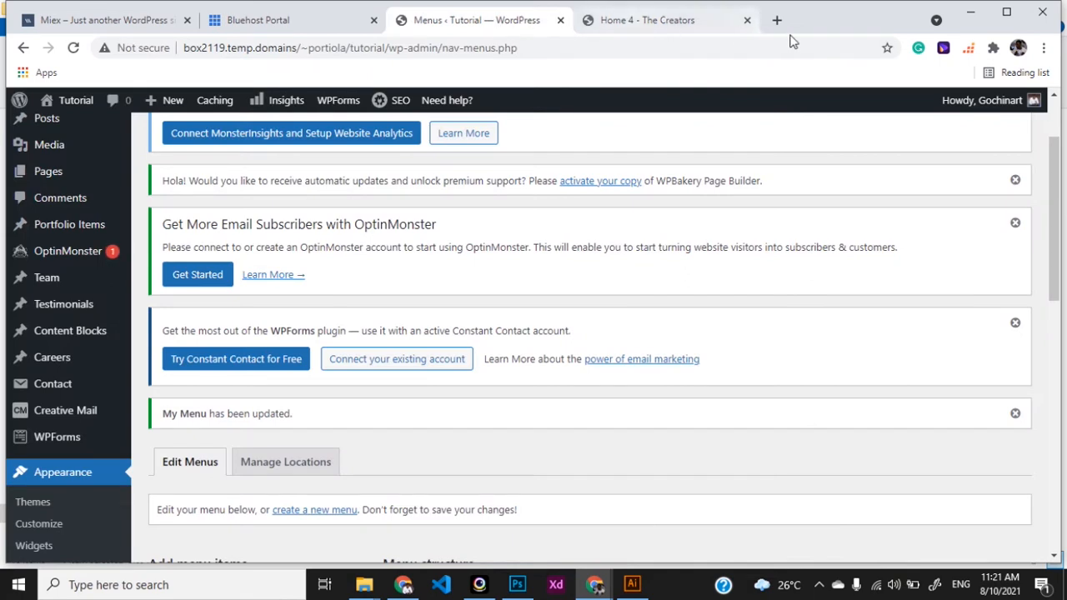
{"action": "right_click", "coordinate": [822, 16]}
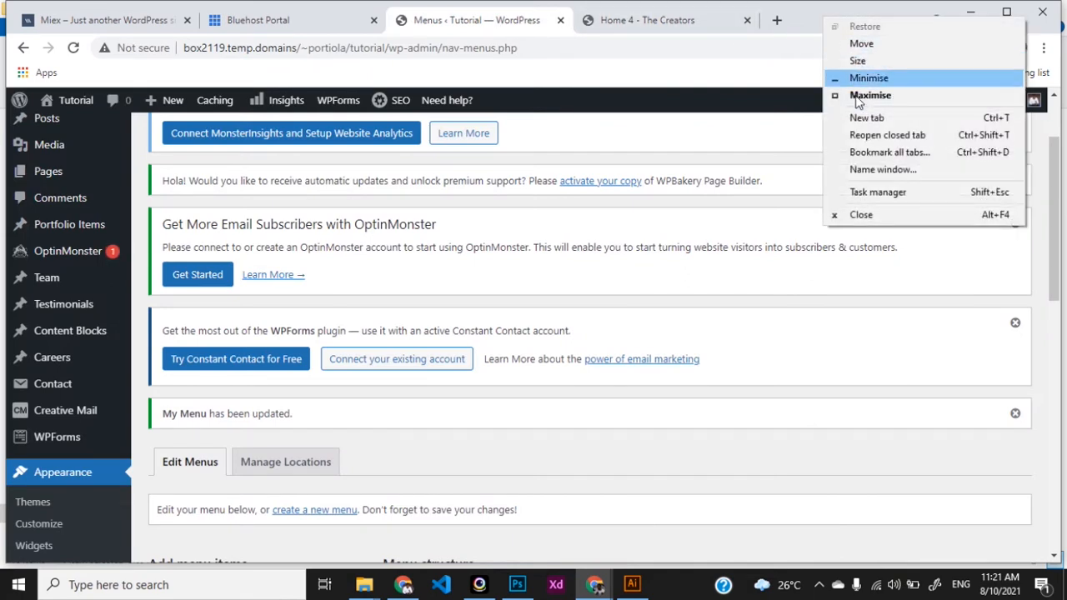
{"action": "left_click", "coordinate": [875, 140]}
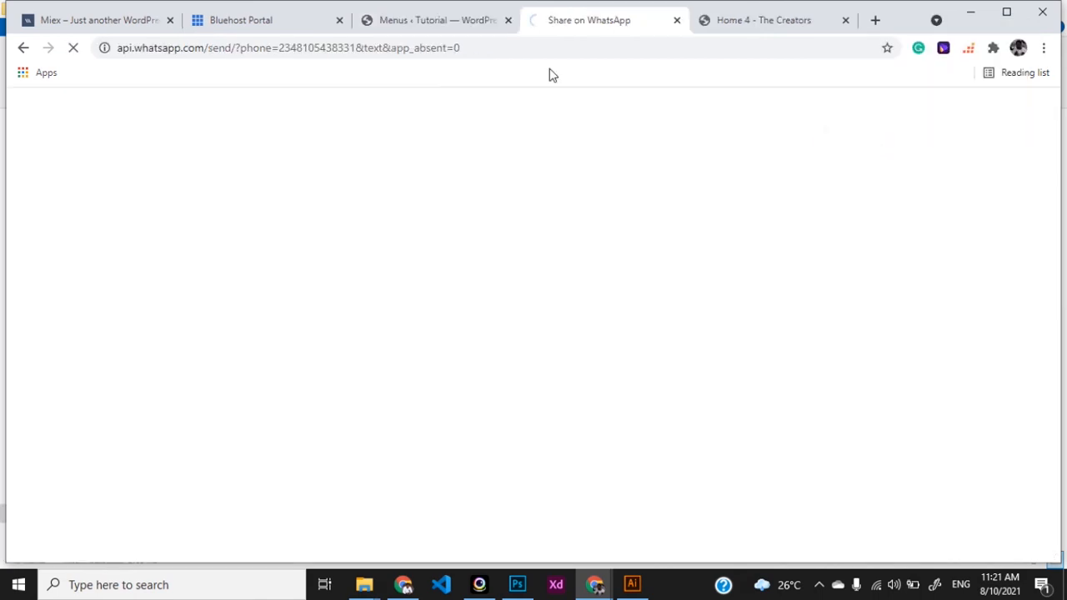
{"action": "left_click", "coordinate": [24, 48]}
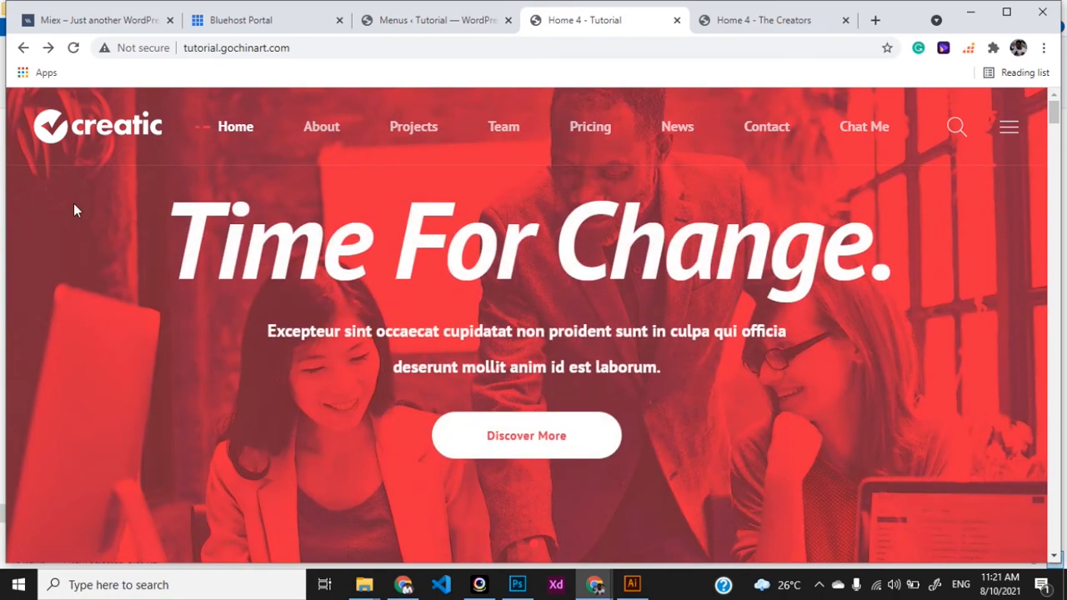
{"action": "left_click", "coordinate": [433, 21]}
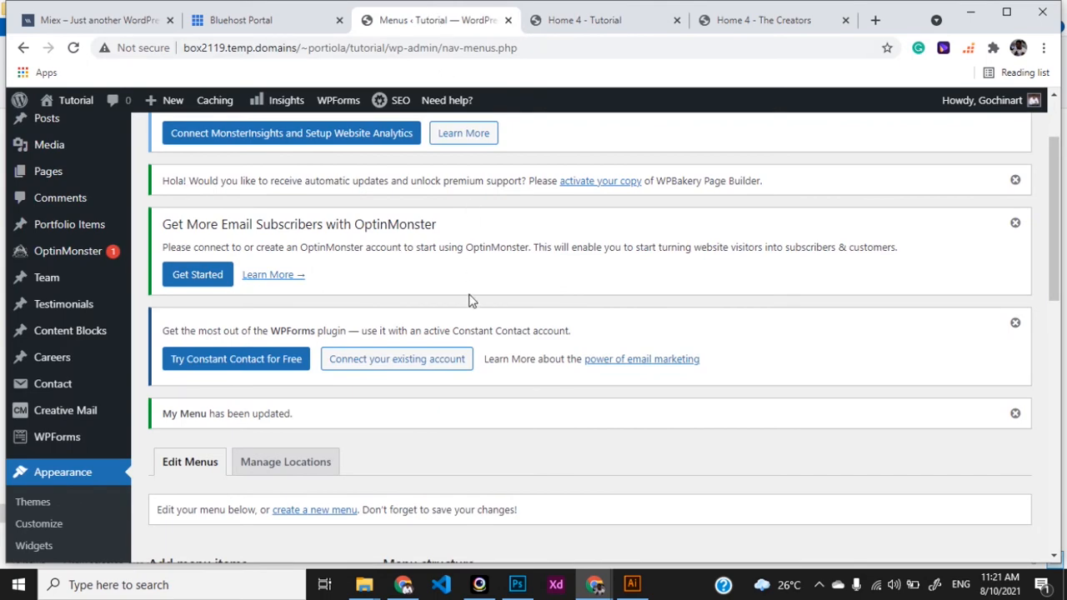
Launch Appearance > Customize, then view the Creatic Home 4 - Tutorial tab while it loads
{"action": "scroll", "coordinate": [615, 394], "scroll_direction": "down", "scroll_amount": 2}
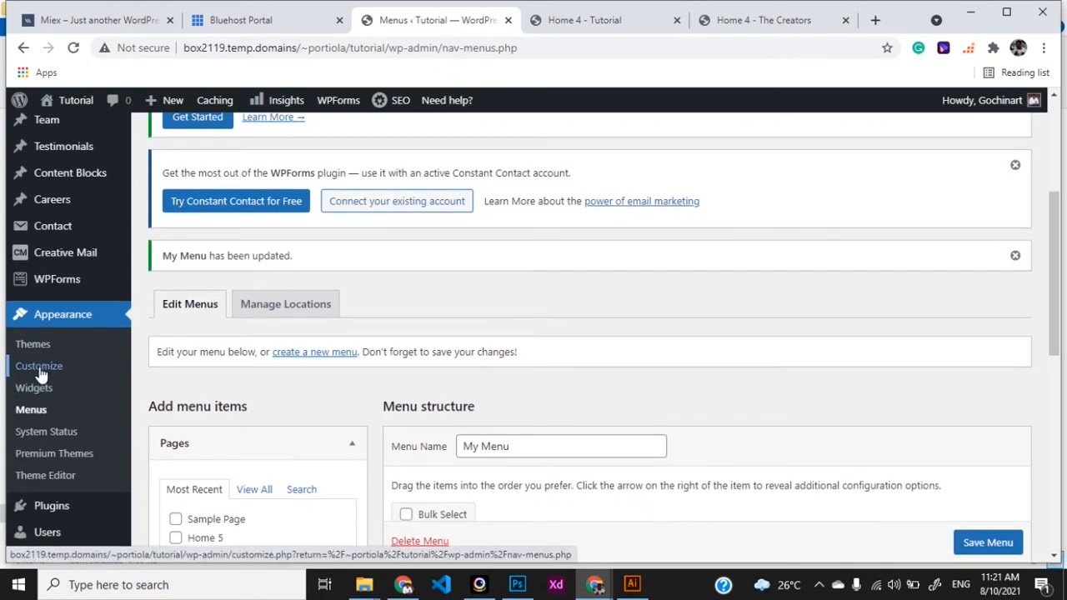
{"action": "left_click", "coordinate": [38, 367]}
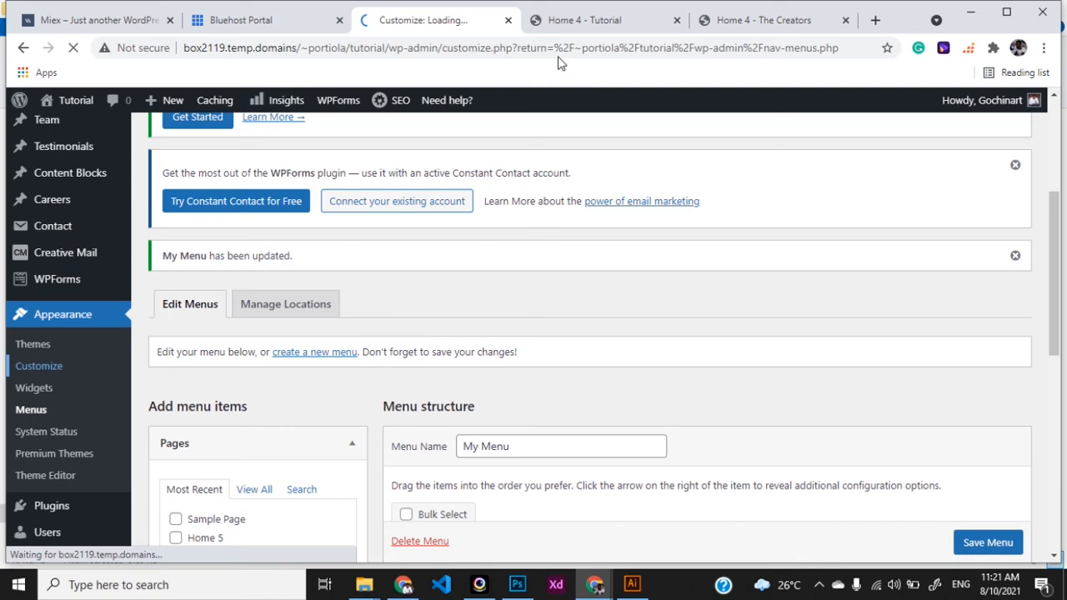
{"action": "left_click", "coordinate": [563, 27]}
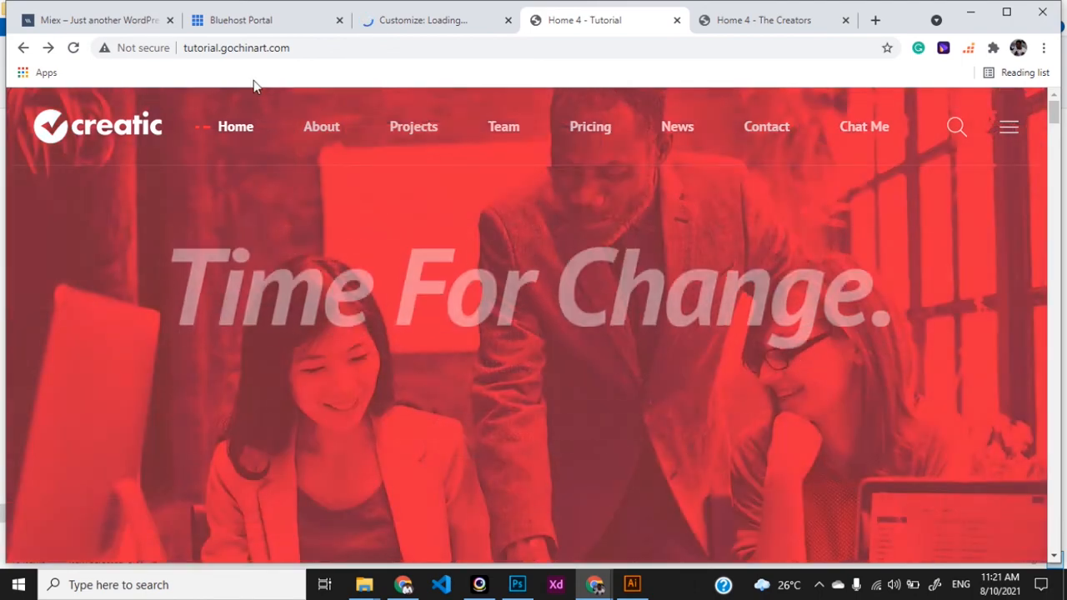
Check the loading Customizer between visits to the Creatic and Creators sites, then return to it
{"action": "left_click", "coordinate": [417, 23]}
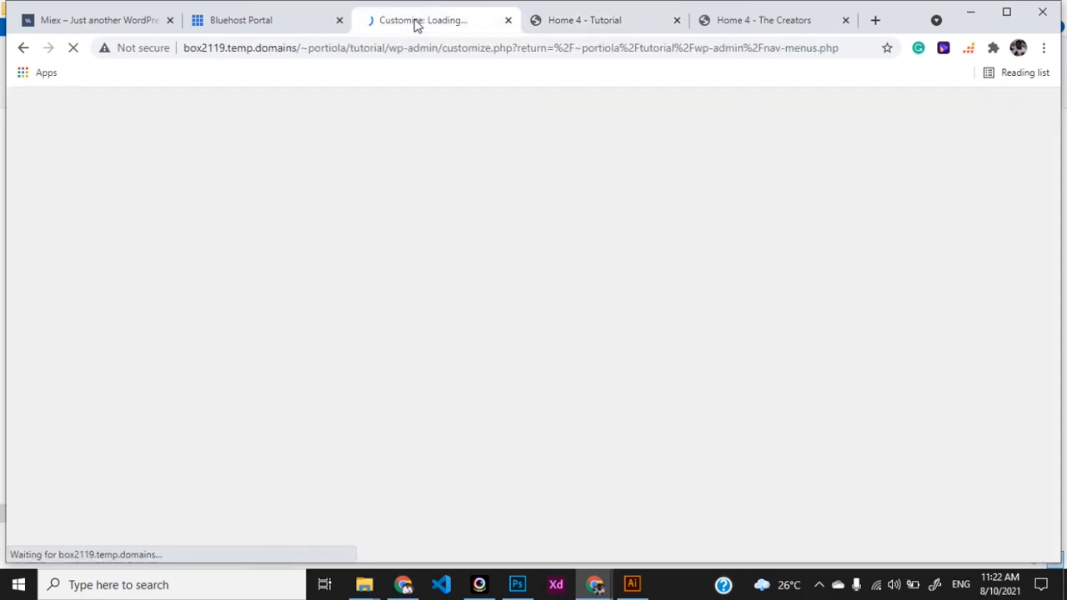
{"action": "left_click", "coordinate": [600, 23]}
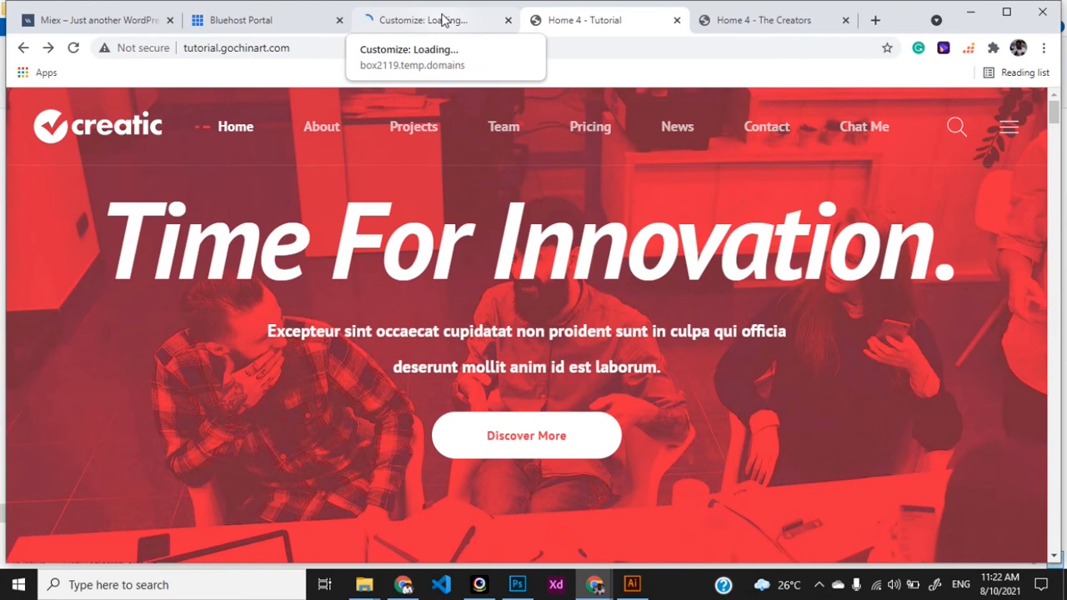
{"action": "left_click", "coordinate": [443, 20]}
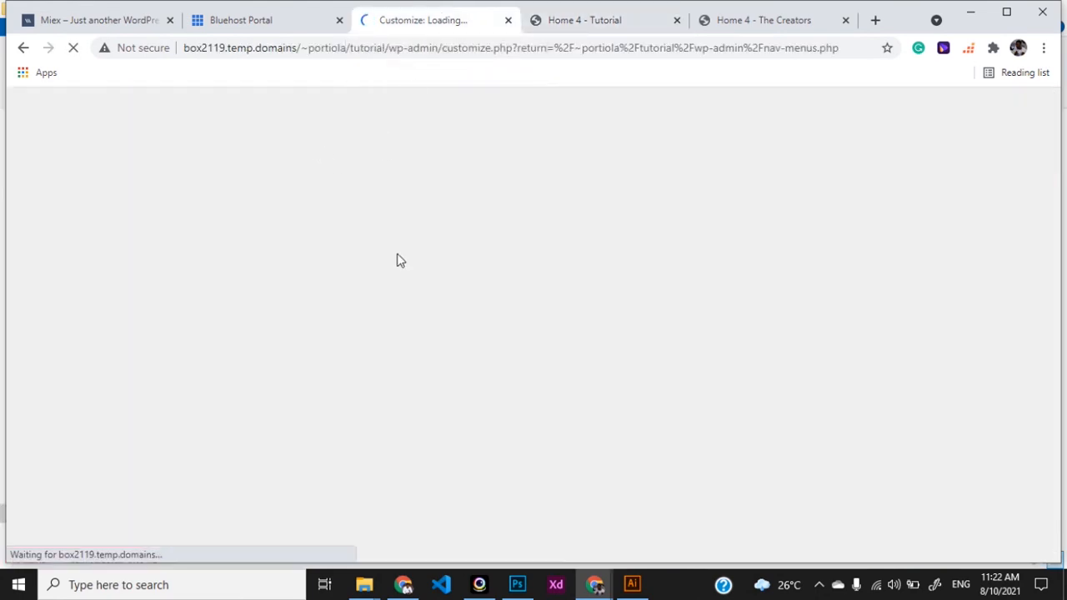
{"action": "left_click", "coordinate": [585, 23]}
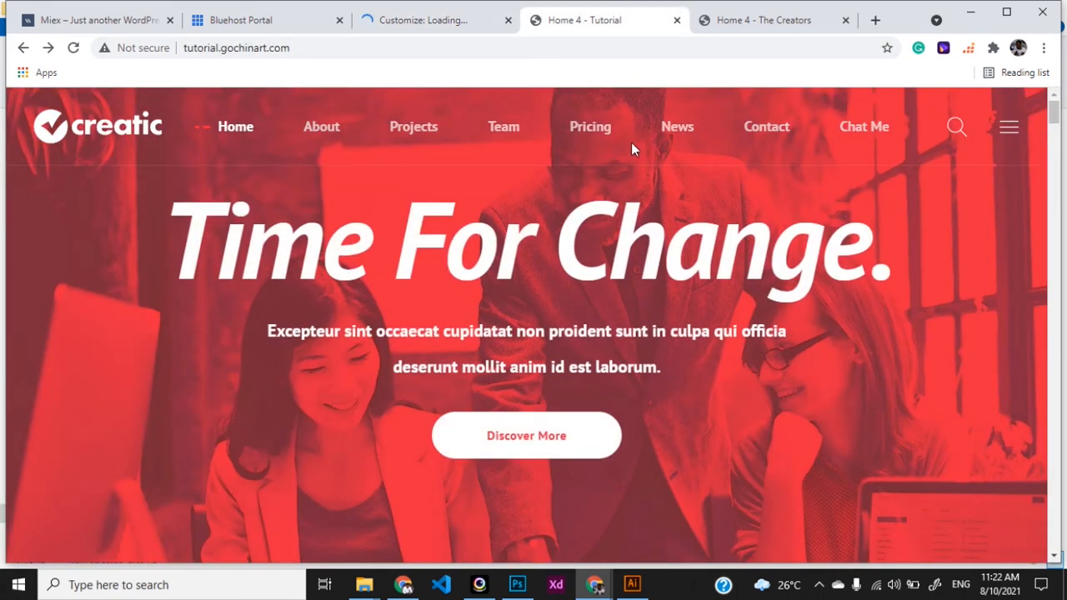
{"action": "left_click", "coordinate": [755, 27]}
{"action": "scroll", "coordinate": [433, 125], "scroll_direction": "up", "scroll_amount": 8}
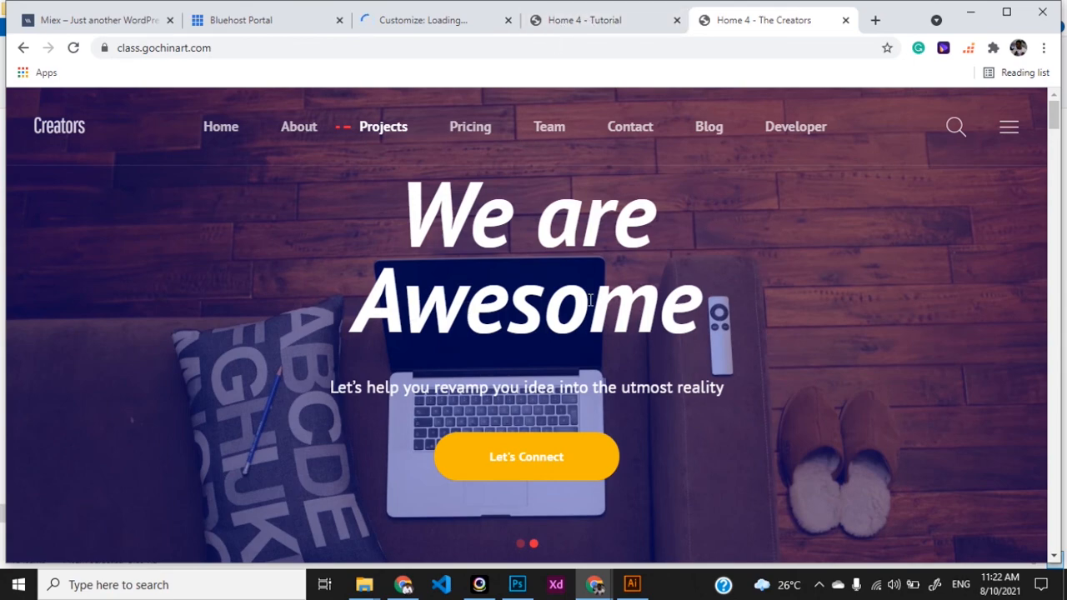
{"action": "scroll", "coordinate": [576, 455], "scroll_direction": "down", "scroll_amount": 3}
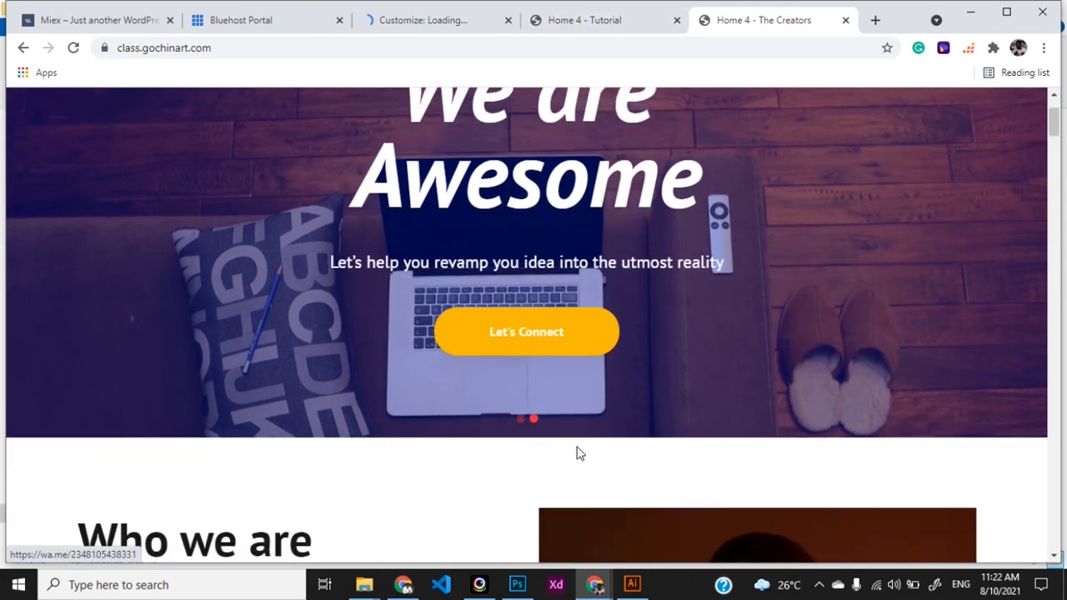
{"action": "scroll", "coordinate": [469, 483], "scroll_direction": "down", "scroll_amount": 1}
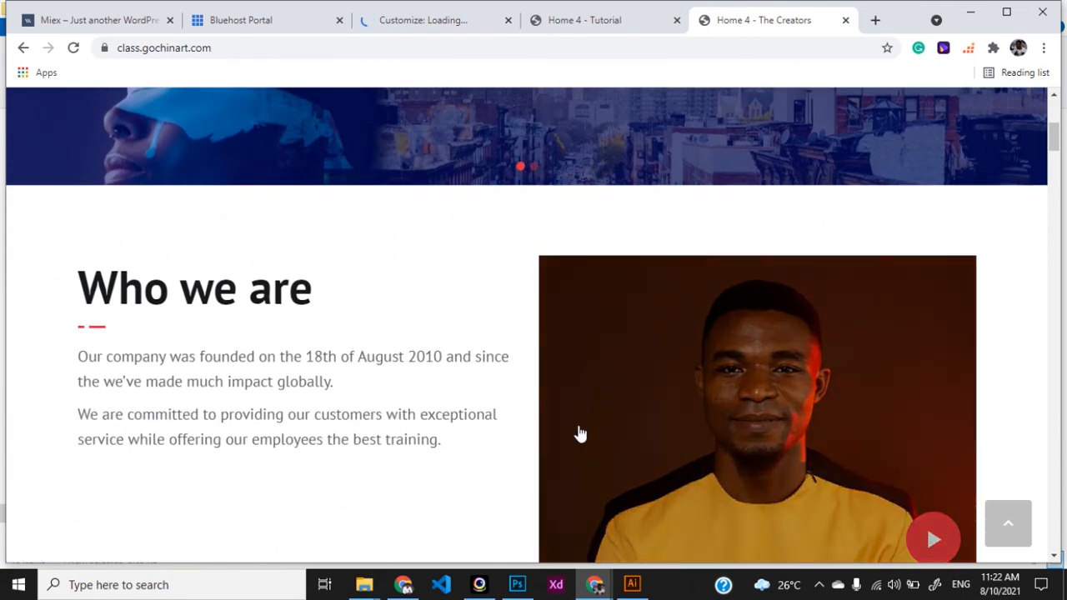
{"action": "left_click", "coordinate": [411, 28]}
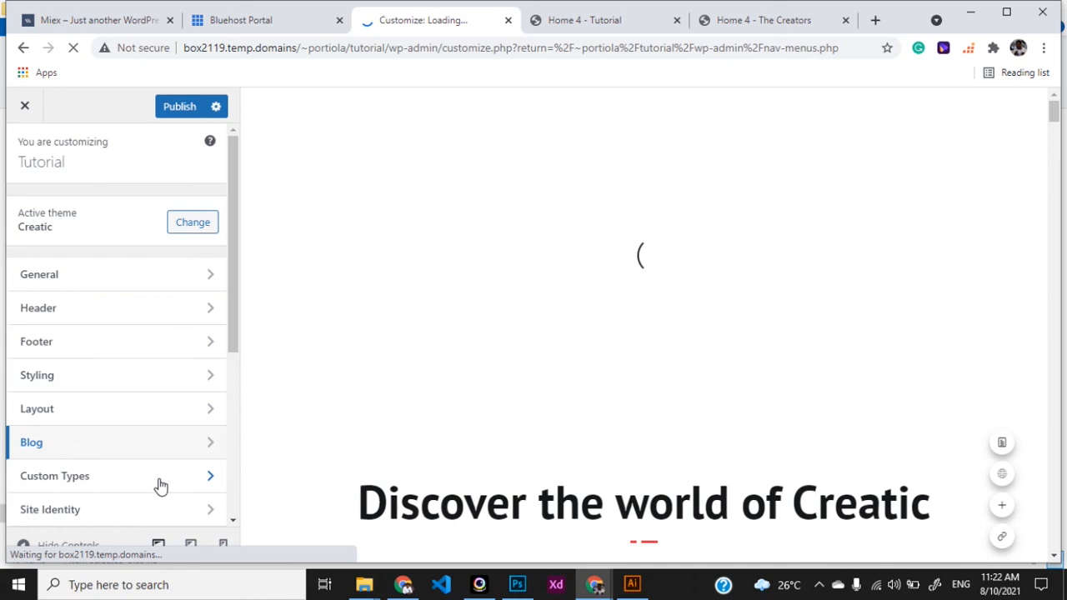
Scroll the Customizer sidebar panels until the Home 4 preview shows Chat Me in the header
{"action": "scroll", "coordinate": [161, 483], "scroll_direction": "down", "scroll_amount": 1}
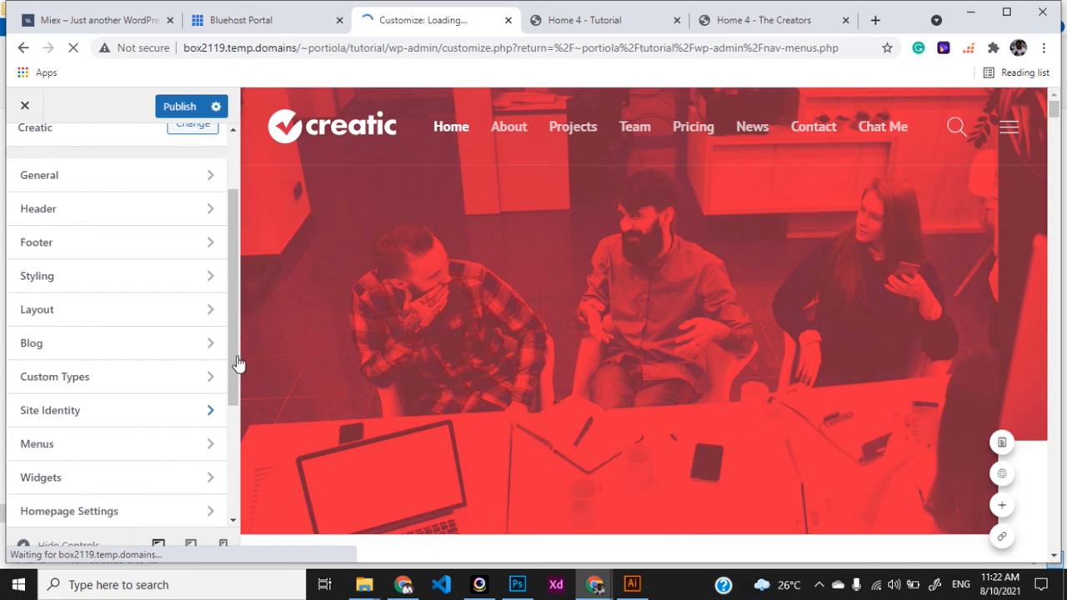
{"action": "scroll", "coordinate": [234, 388], "scroll_direction": "down", "scroll_amount": 1}
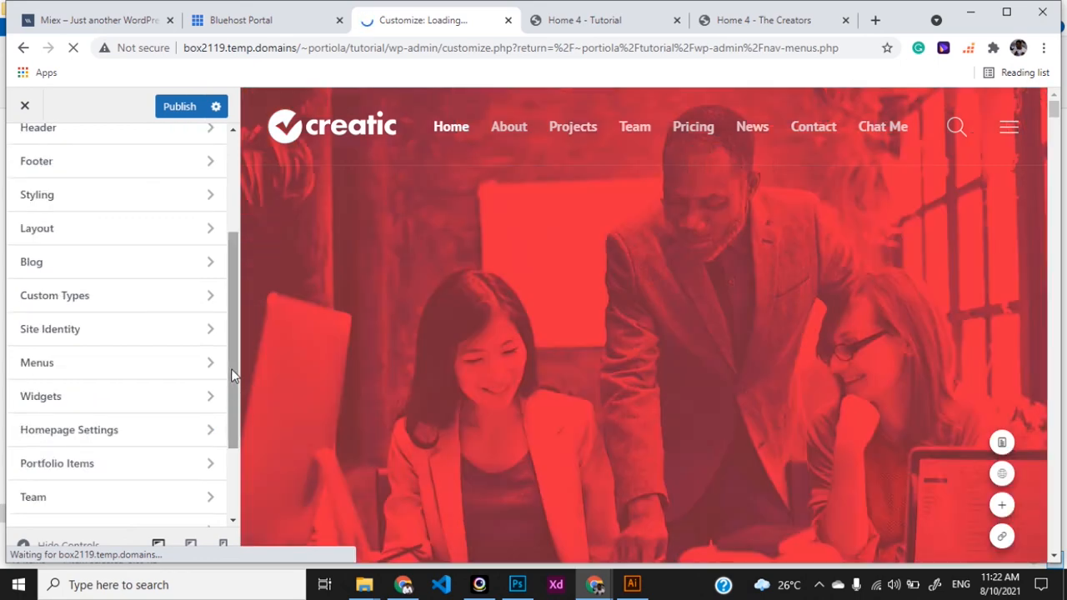
{"action": "scroll", "coordinate": [230, 406], "scroll_direction": "down", "scroll_amount": 1}
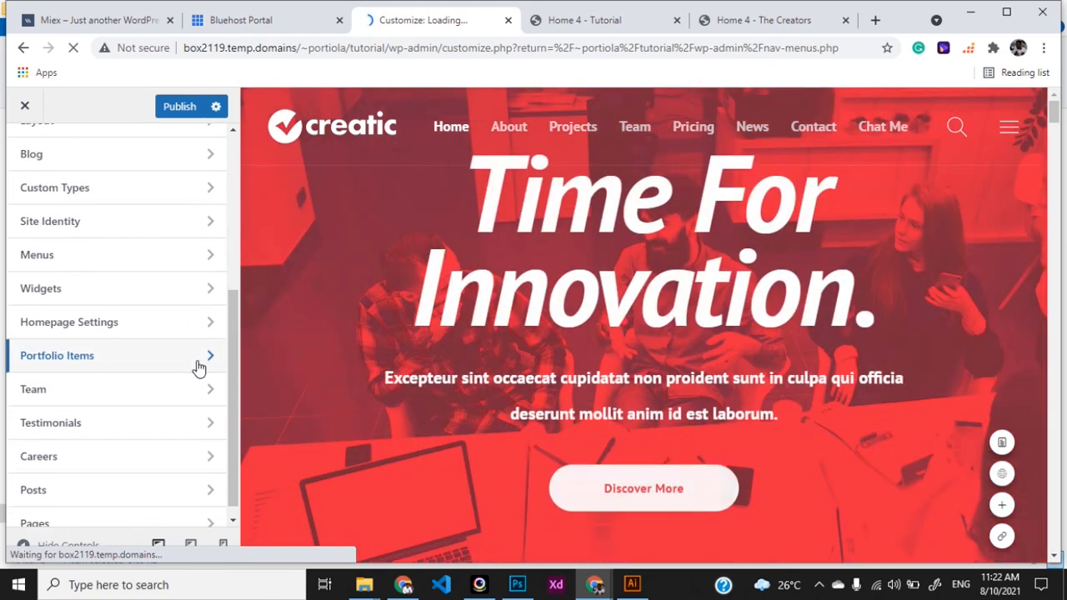
{"action": "scroll", "coordinate": [235, 316], "scroll_direction": "up", "scroll_amount": 1}
{"action": "scroll", "coordinate": [235, 313], "scroll_direction": "up", "scroll_amount": 3}
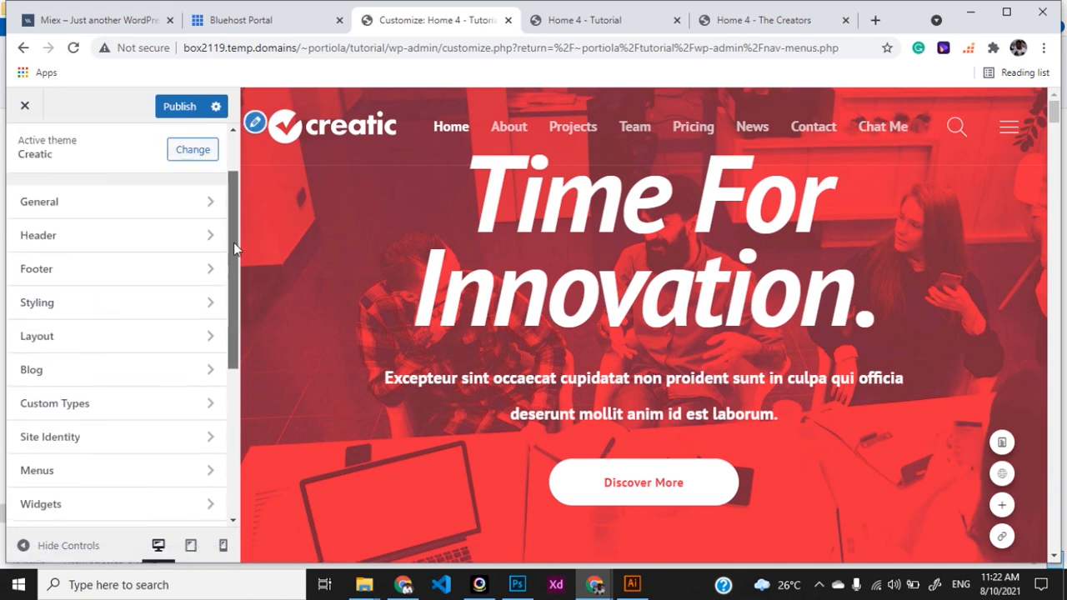
{"action": "scroll", "coordinate": [233, 243], "scroll_direction": "up", "scroll_amount": 1}
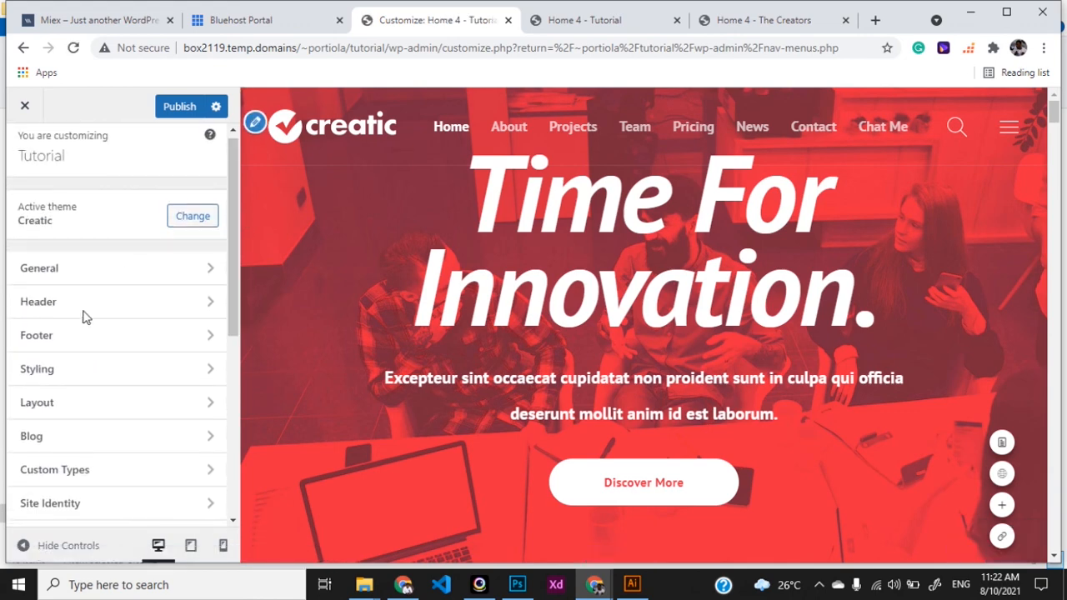
{"action": "left_click_drag", "start_coordinate": [235, 277], "coordinate": [235, 340]}
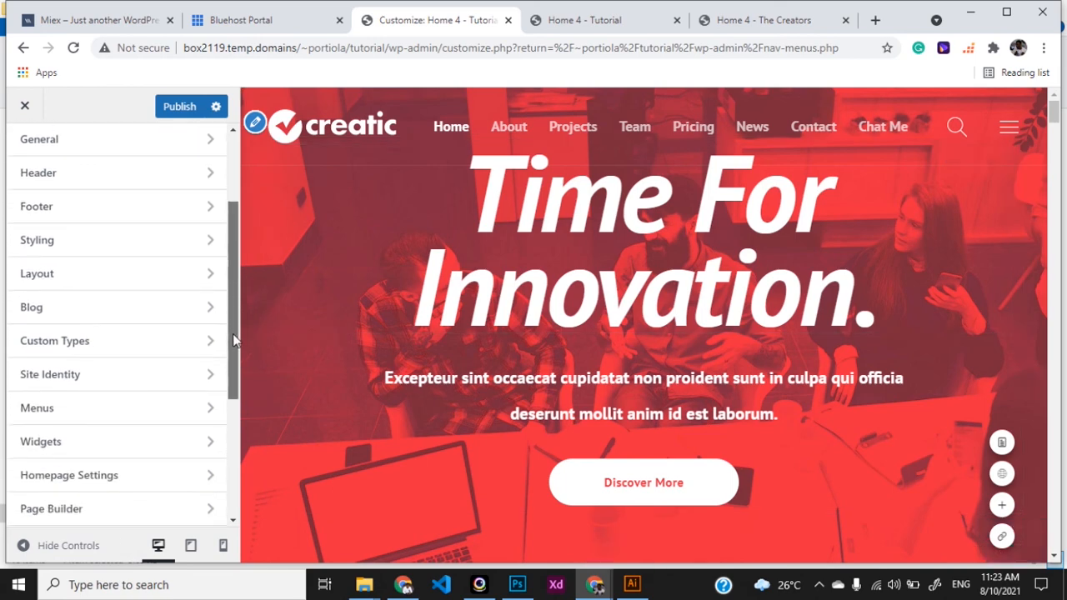